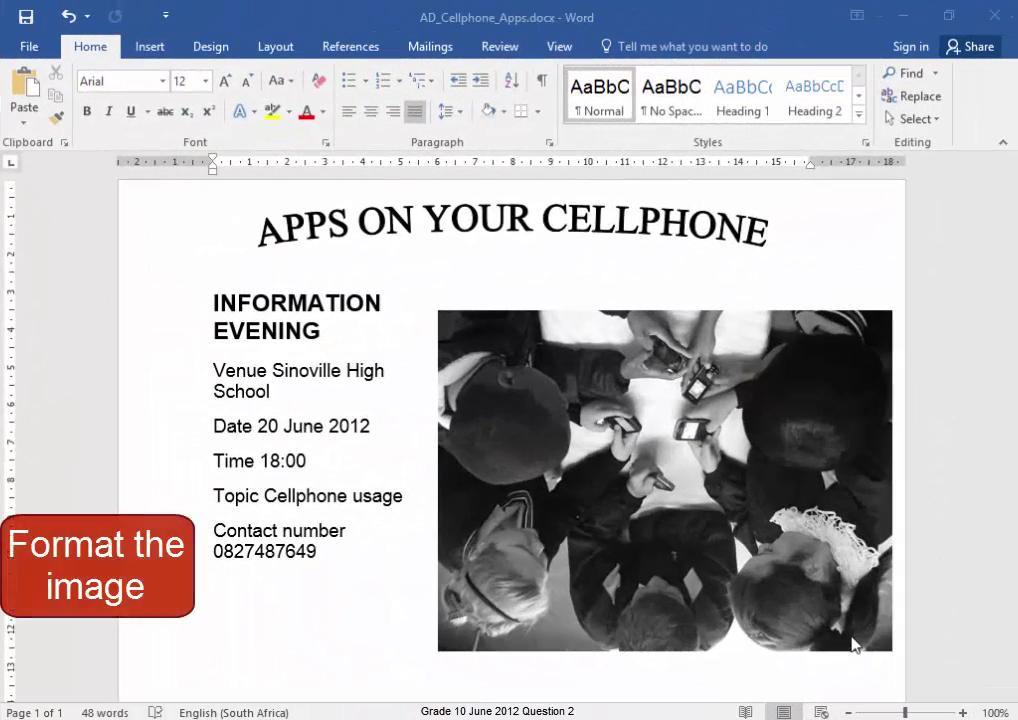
- Flip the cellphone photo vertically with Rotate > Flip Vertical so the group appears upright
click(852, 638)
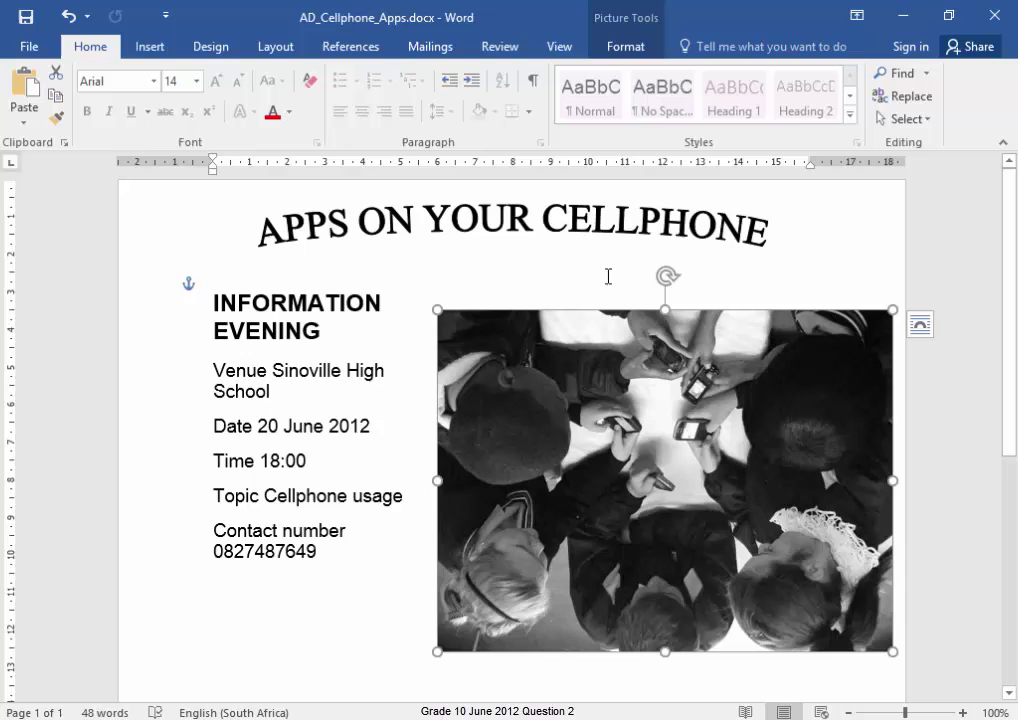
click(626, 48)
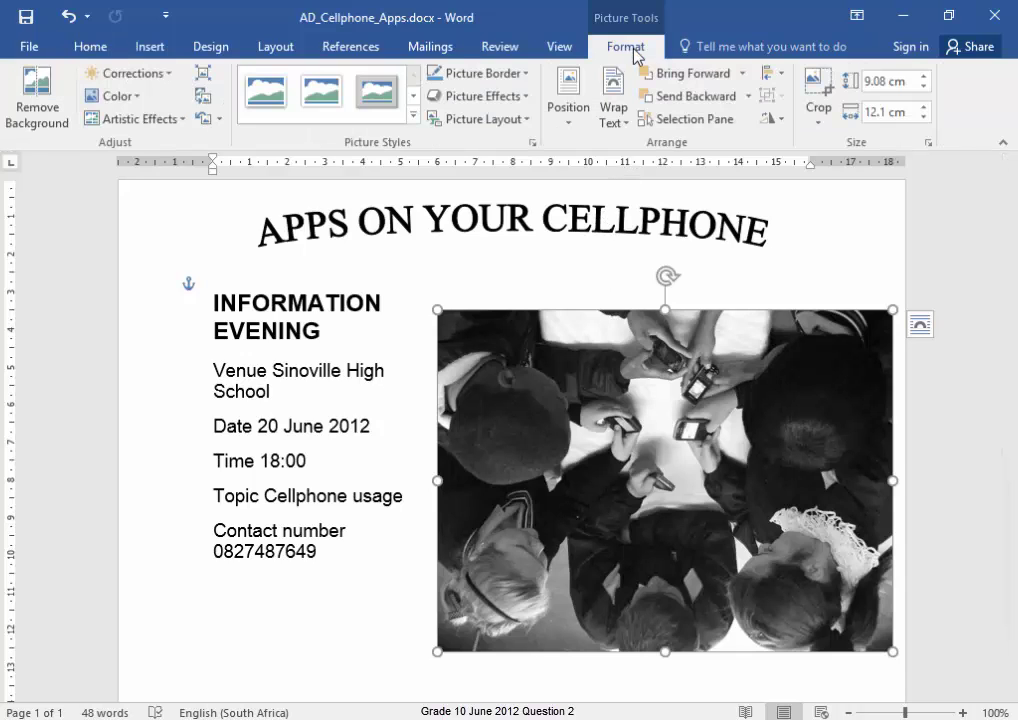
click(770, 118)
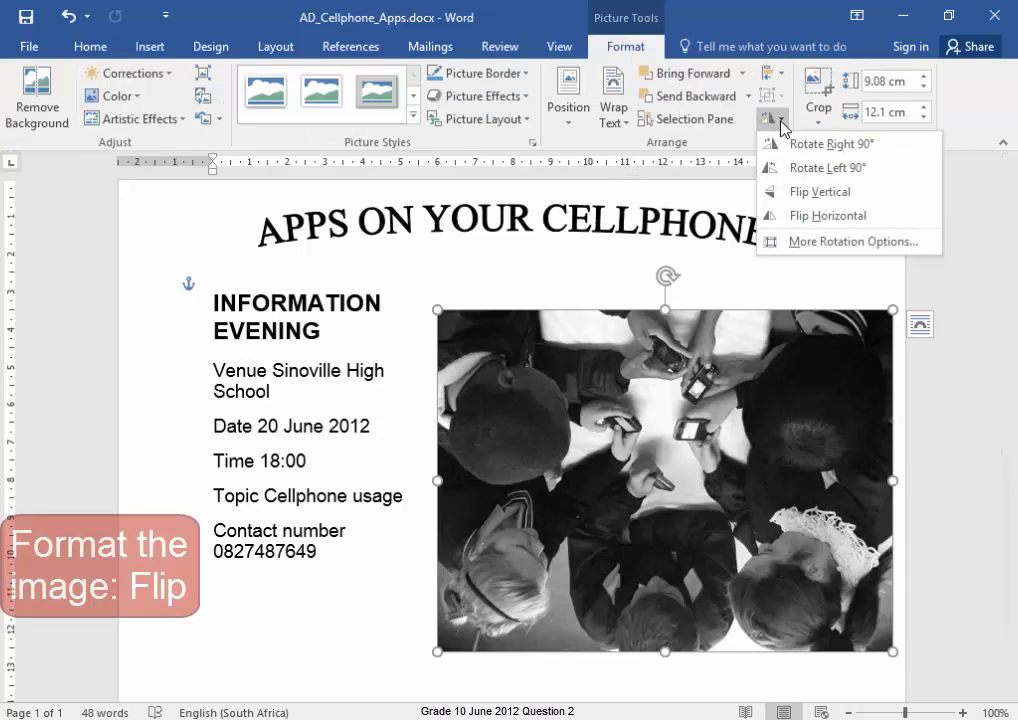
click(800, 195)
key(ctrl+z)
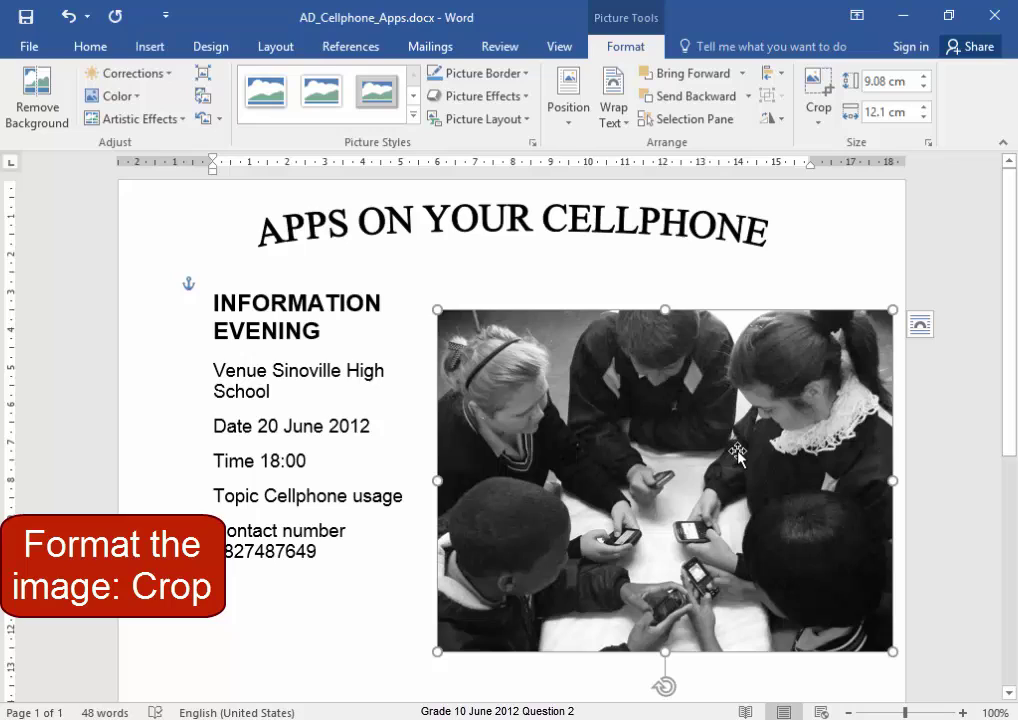
- Crop in from the top-right and left edges to a 5.61 × 4.79 cm close-up of hands
click(824, 97)
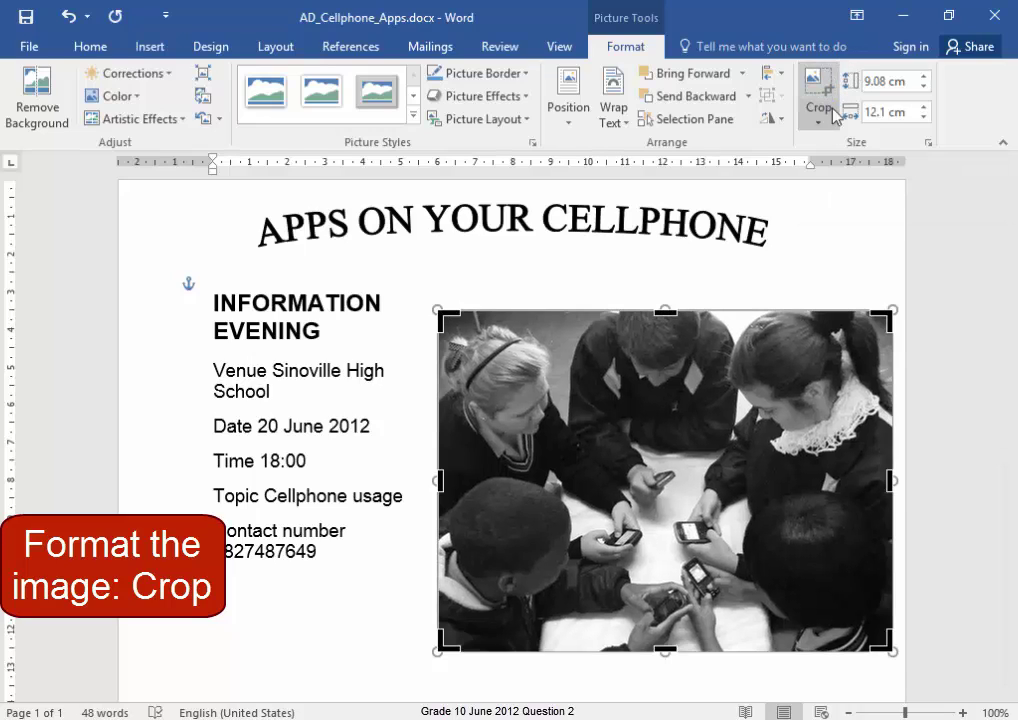
drag(881, 320, 757, 436)
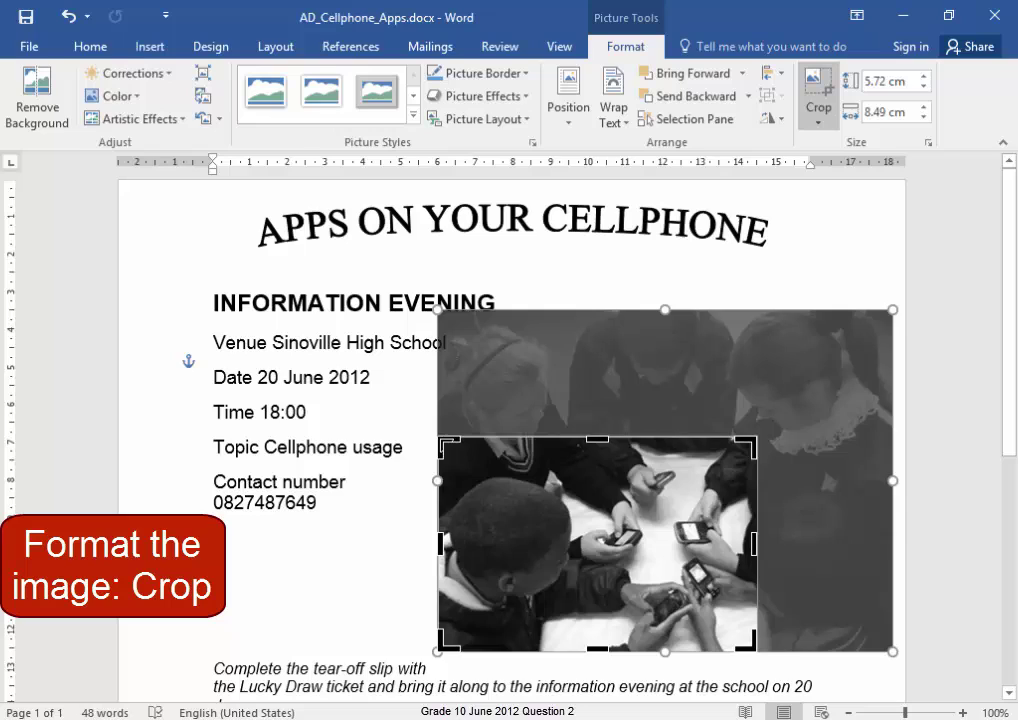
drag(441, 440, 578, 440)
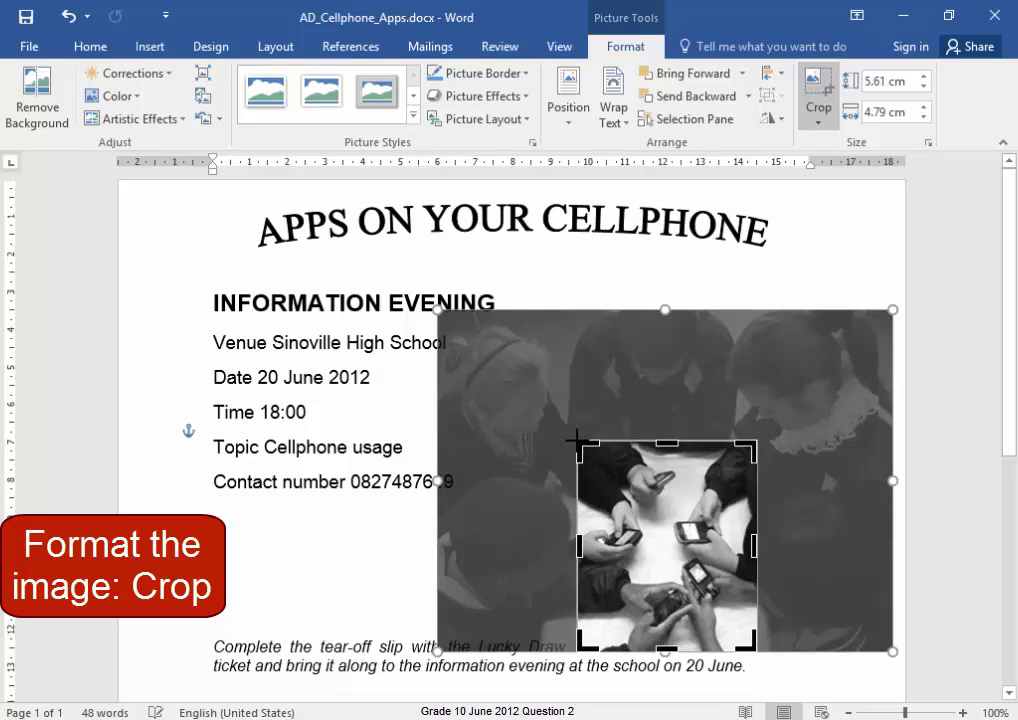
click(809, 276)
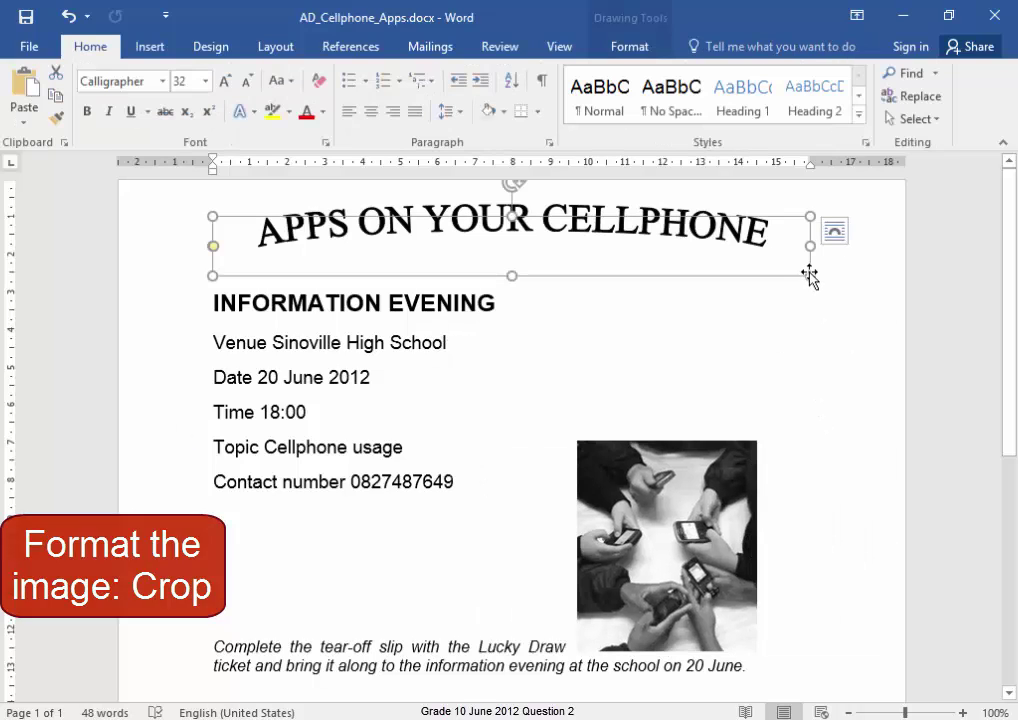
- Use Reset Picture on the cropped cellphone photo to restore its full colour
click(856, 532)
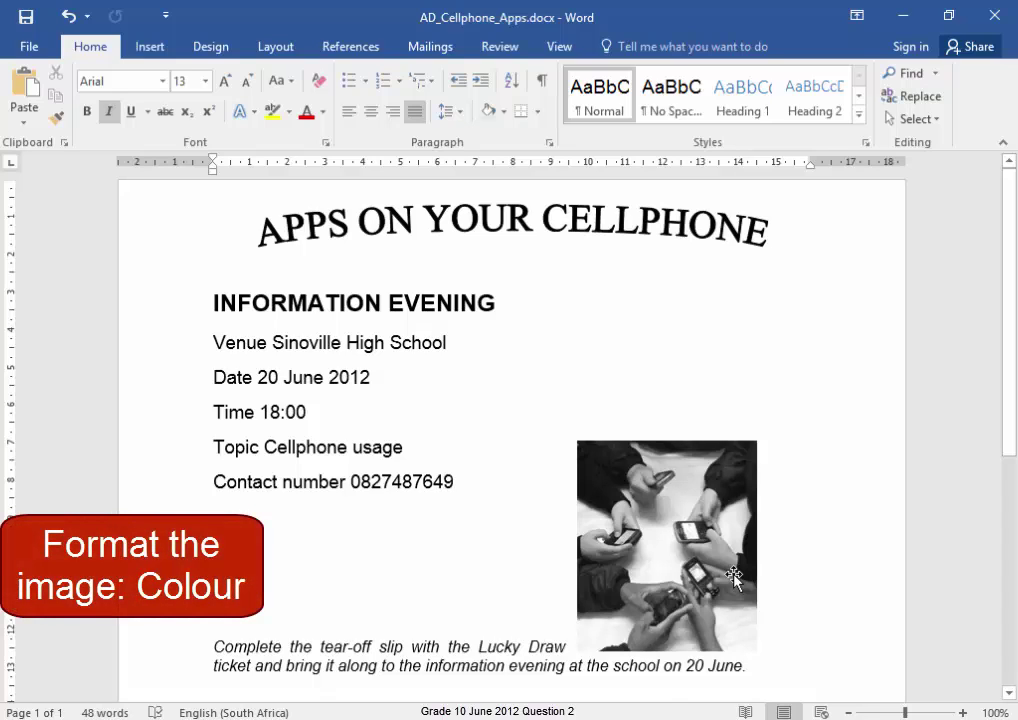
click(734, 577)
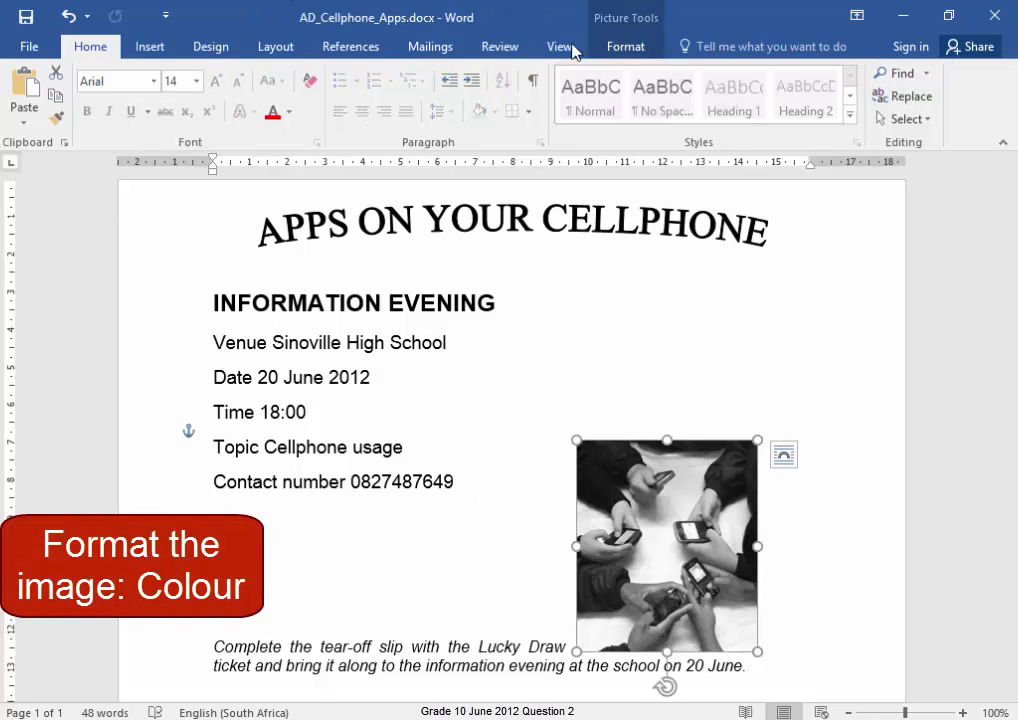
click(618, 48)
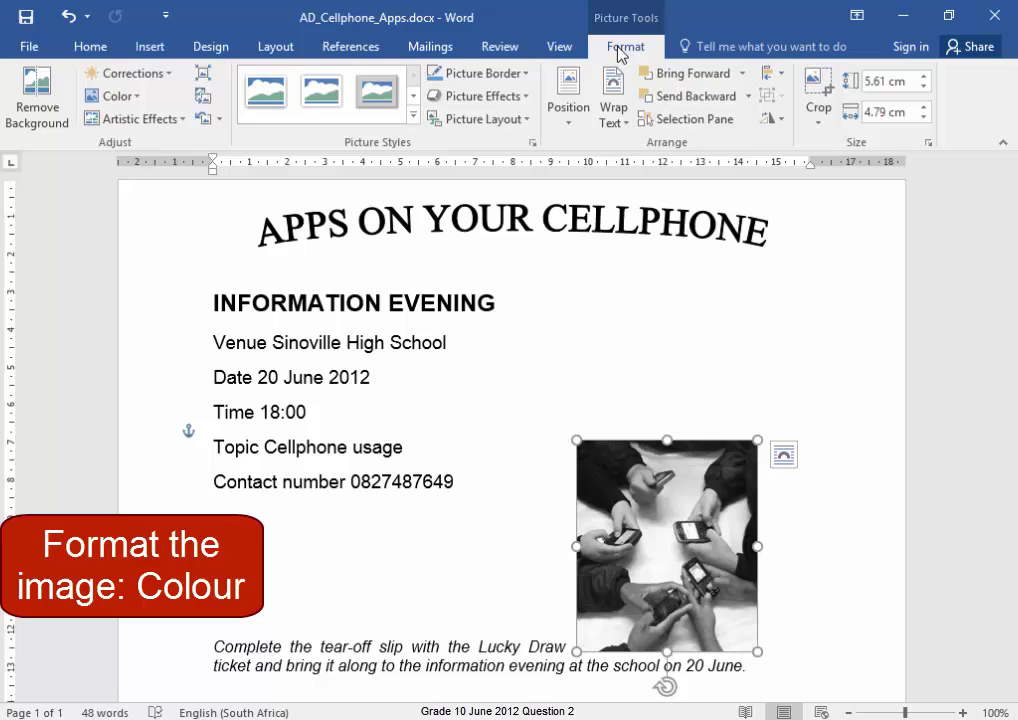
click(219, 118)
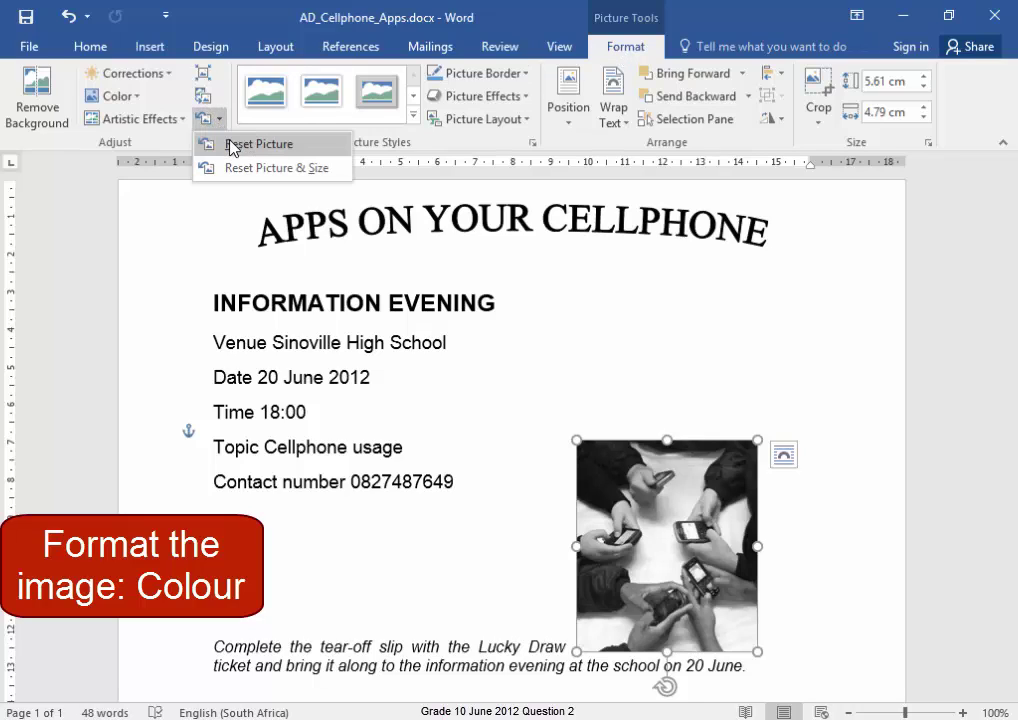
click(231, 145)
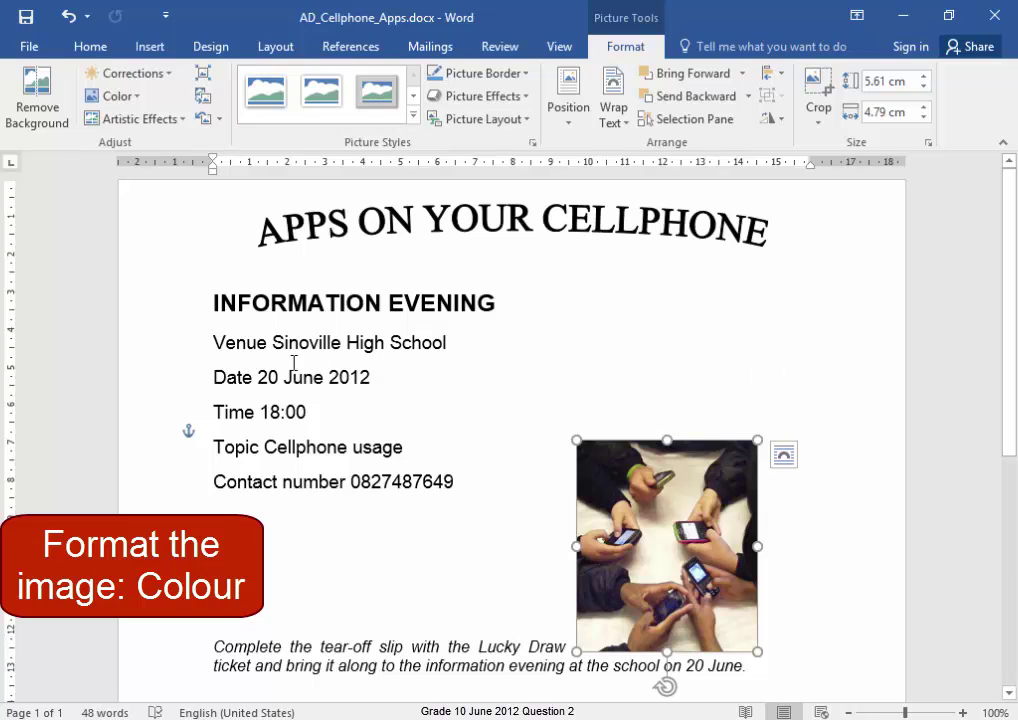
- Add blank lines above INFORMATION EVENING, drag the photo into the gap, then select the five detail lines
click(212, 302)
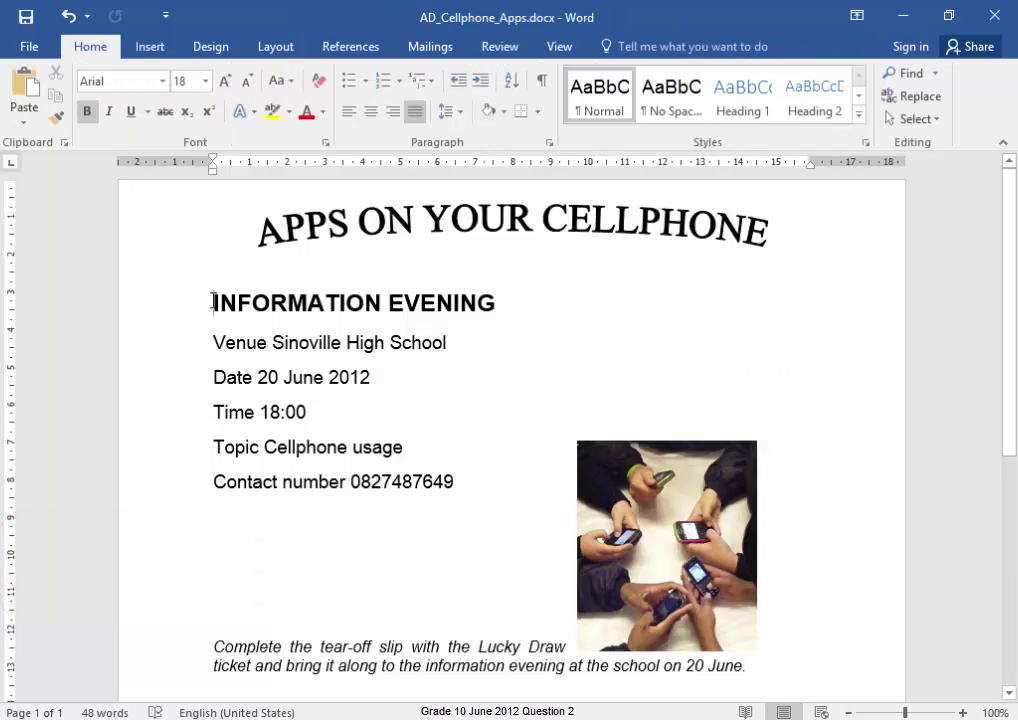
key(Return)
key(Return)
key(Return)
key(Return)
key(Return)
key(Return)
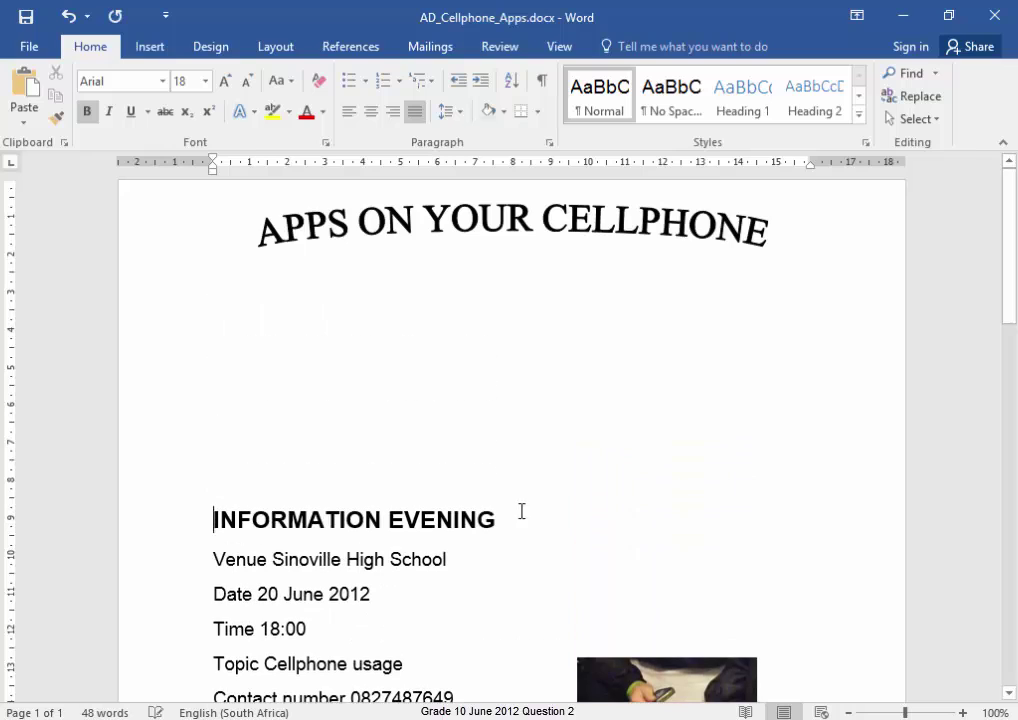
drag(676, 668, 523, 296)
click(791, 405)
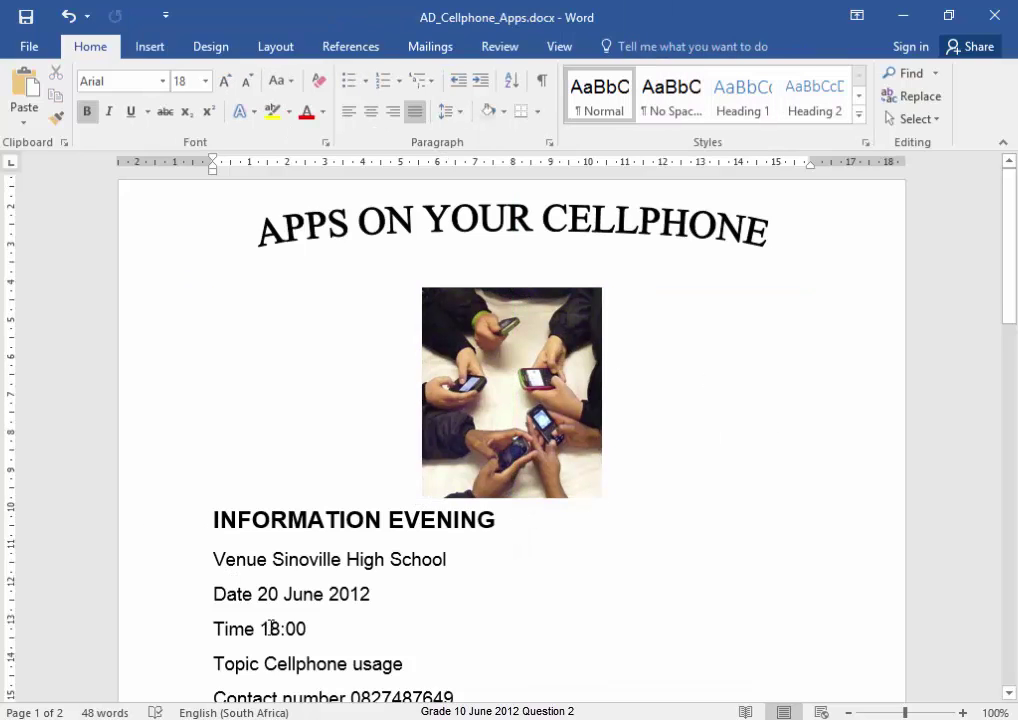
scroll(300, 620, down, 2)
drag(462, 602, 207, 470)
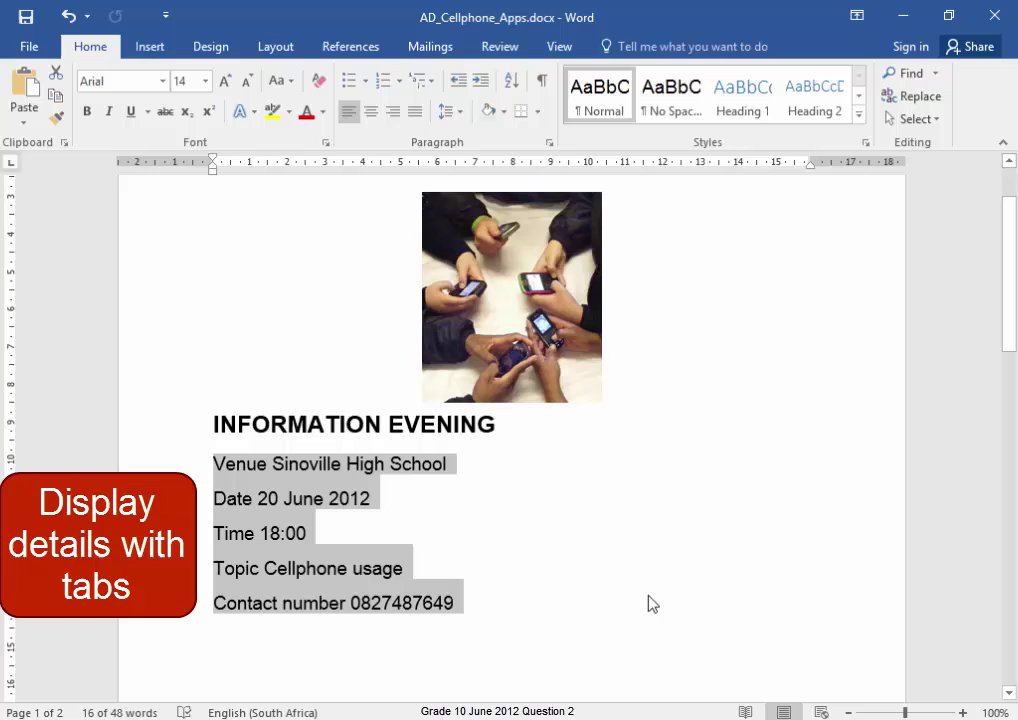
- Clear all tabs, then set a 5 cm right tab and a 9 cm left tab with dotted leader
click(551, 146)
click(358, 598)
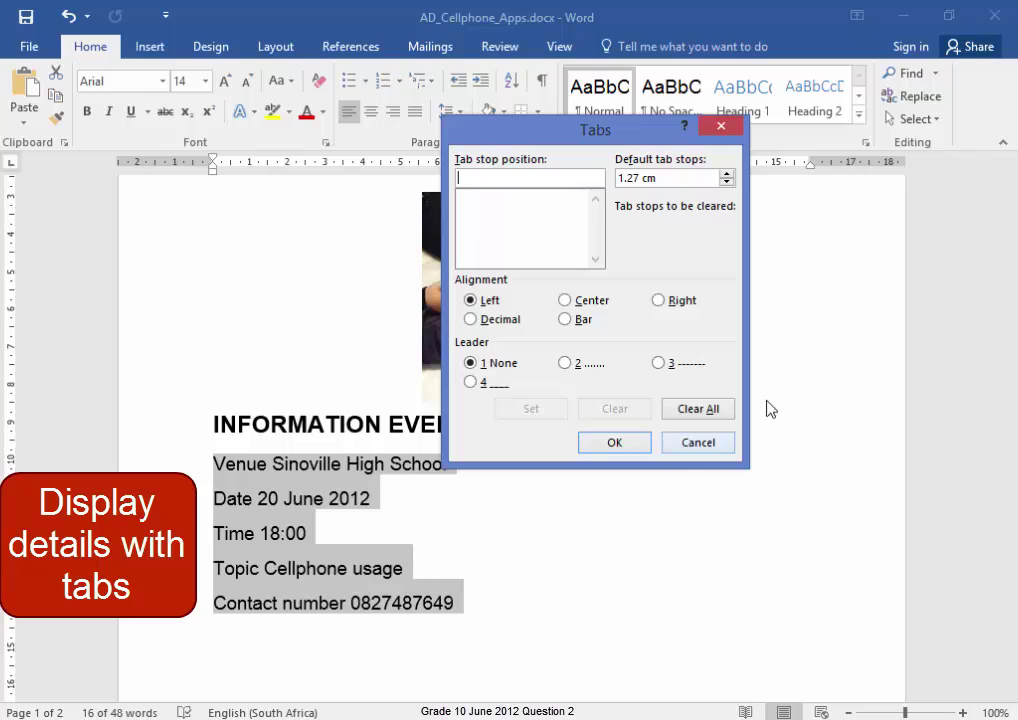
click(722, 416)
text(5)
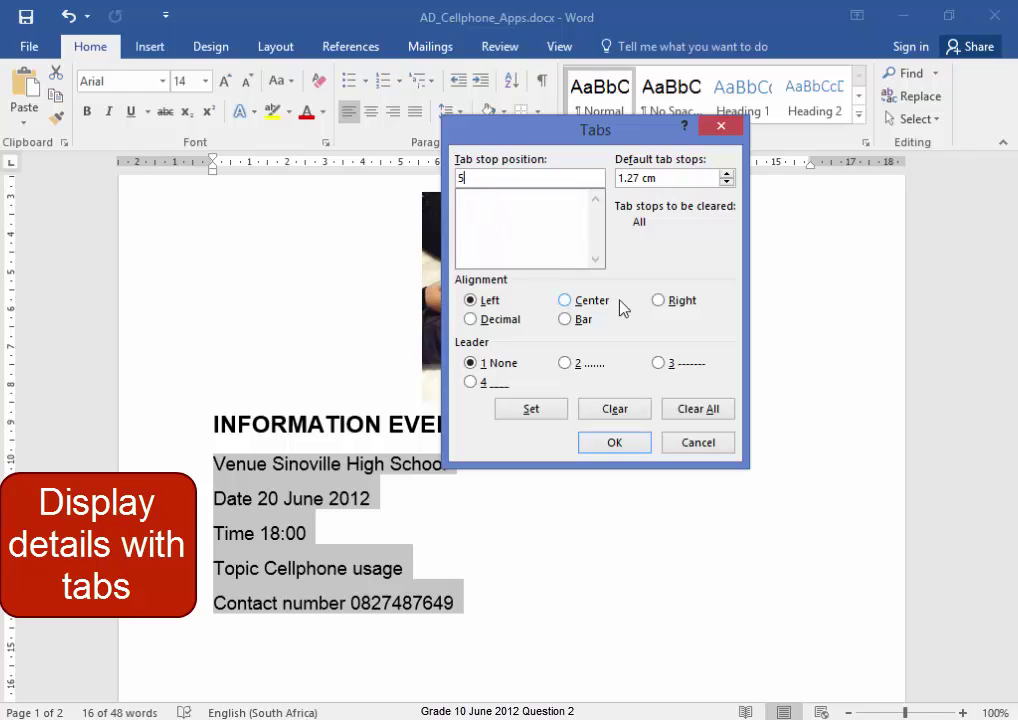
click(663, 304)
click(559, 416)
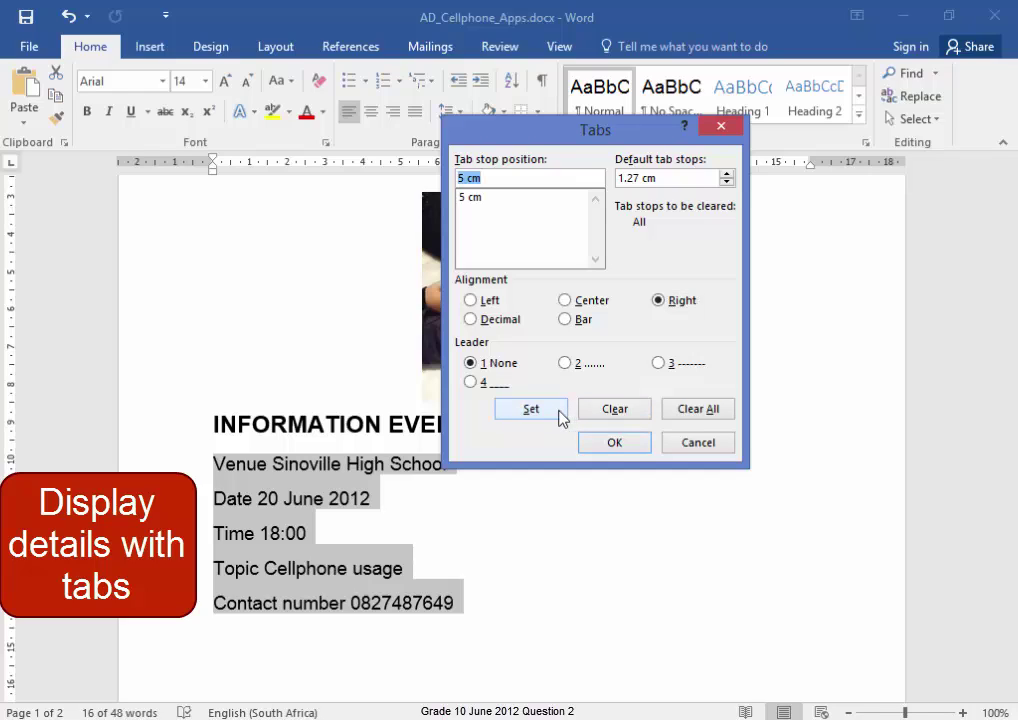
text(9)
click(479, 306)
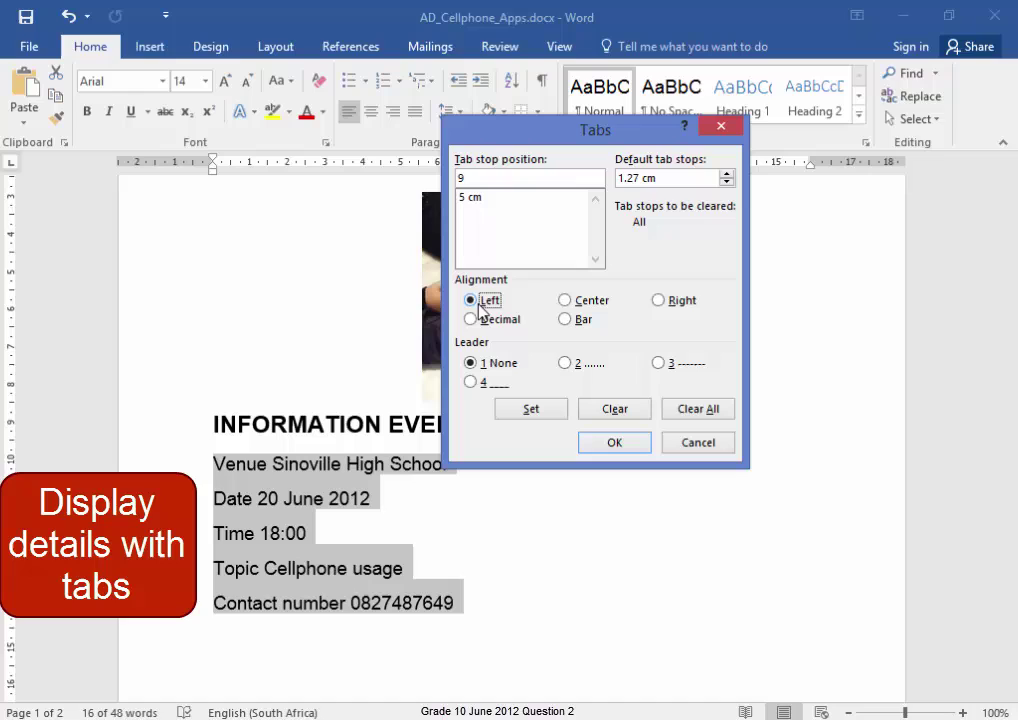
click(566, 364)
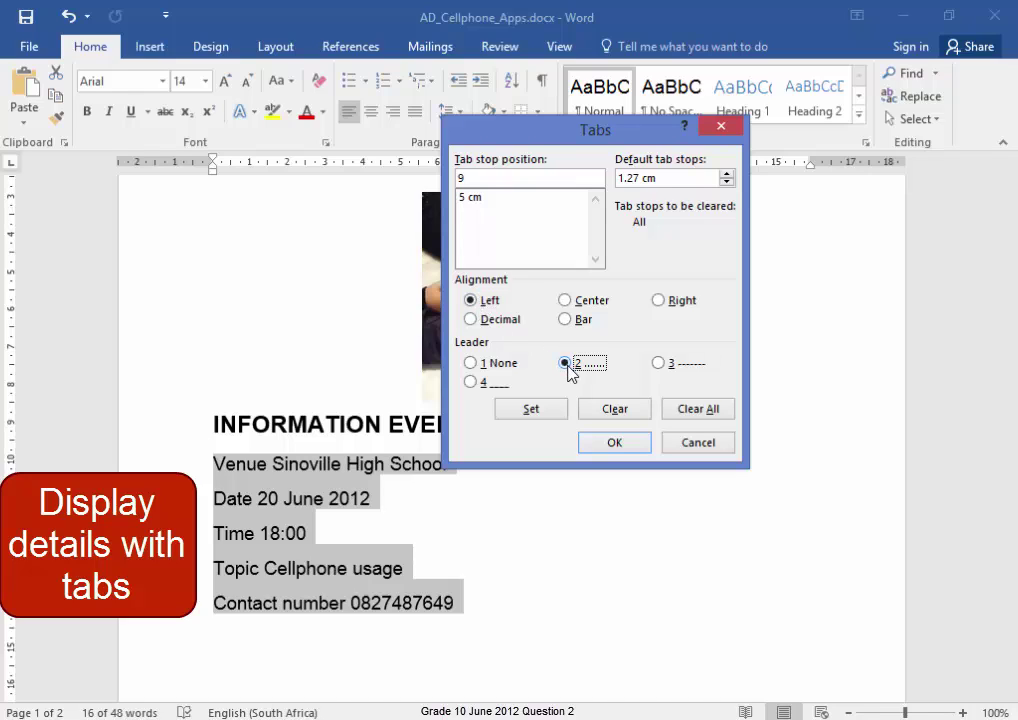
click(555, 418)
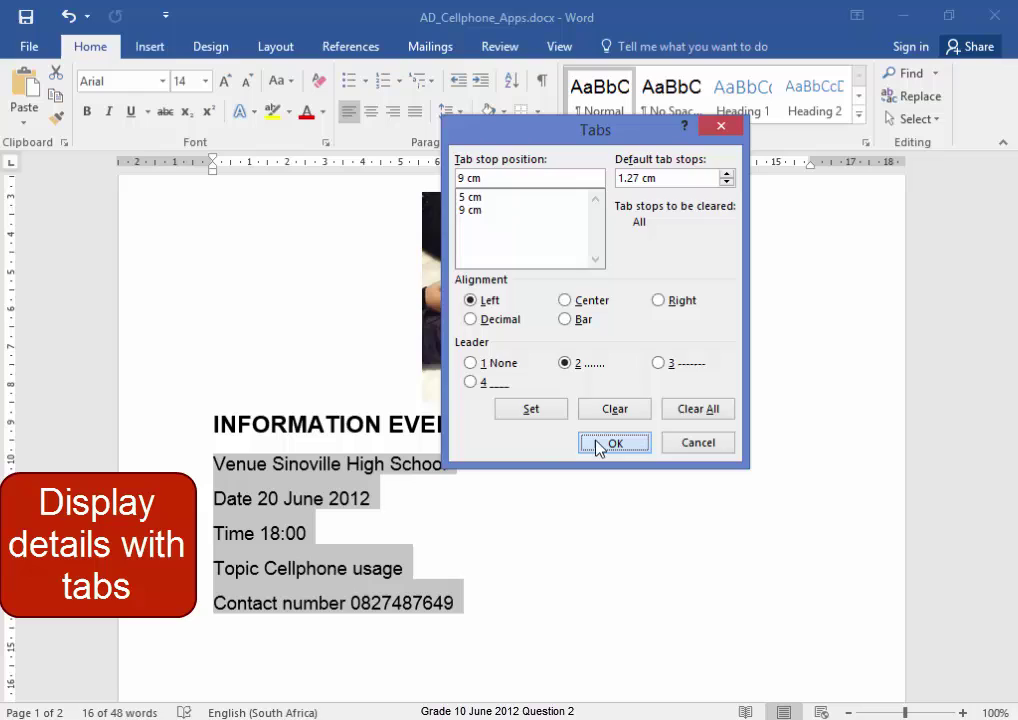
click(597, 443)
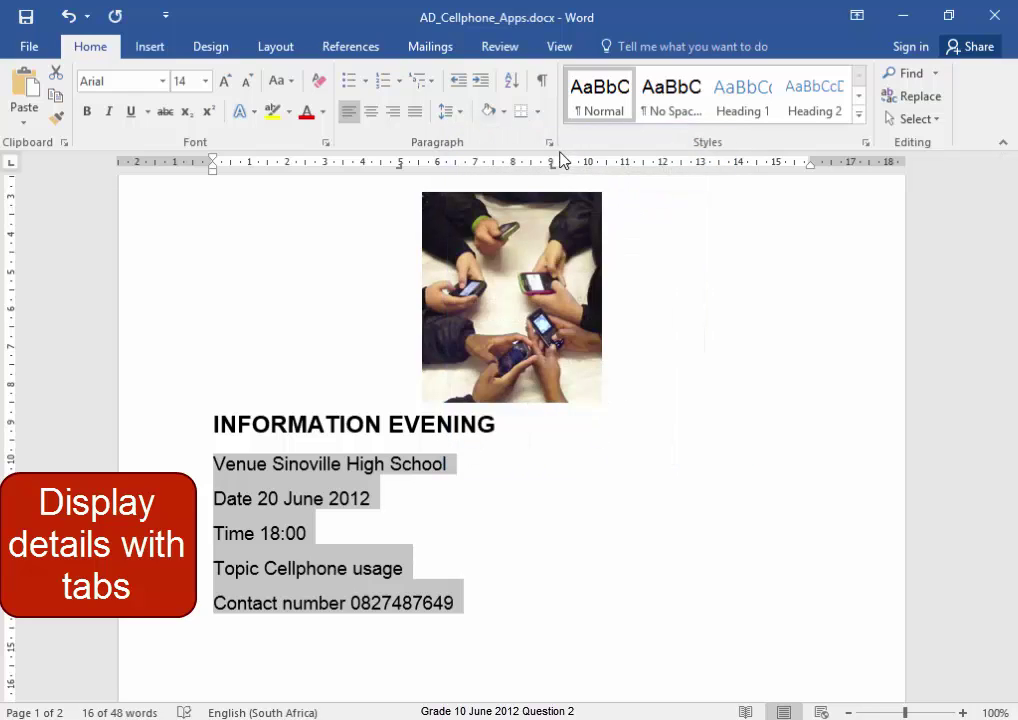
- Show formatting marks and insert a tab before the Venue, Date, Time, Topic and Contact labels
click(542, 84)
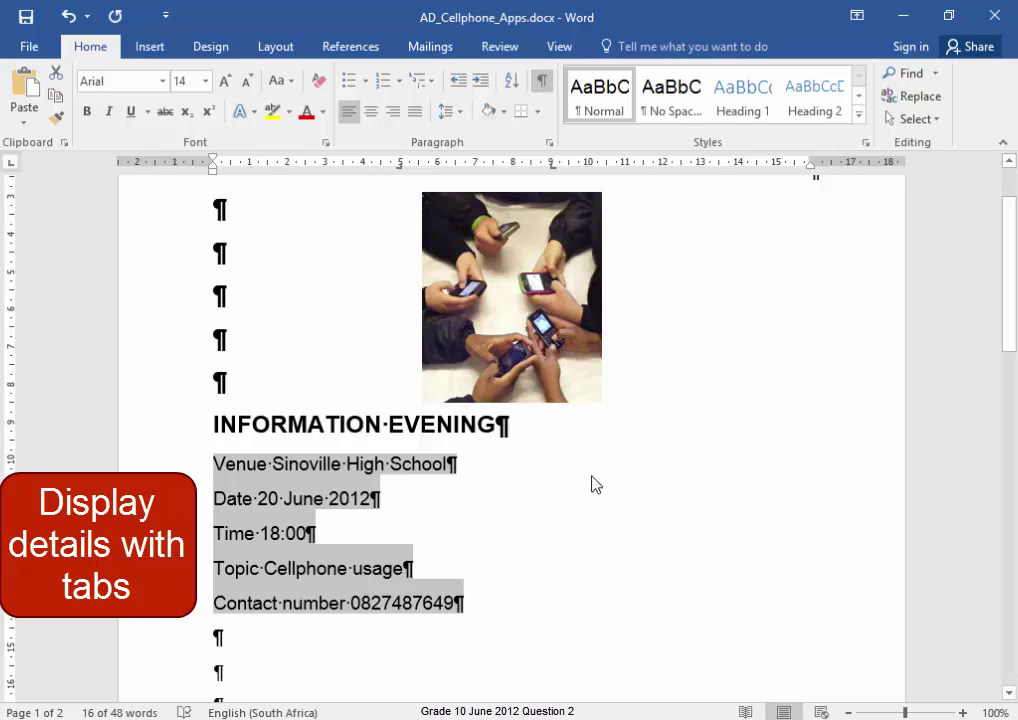
click(215, 462)
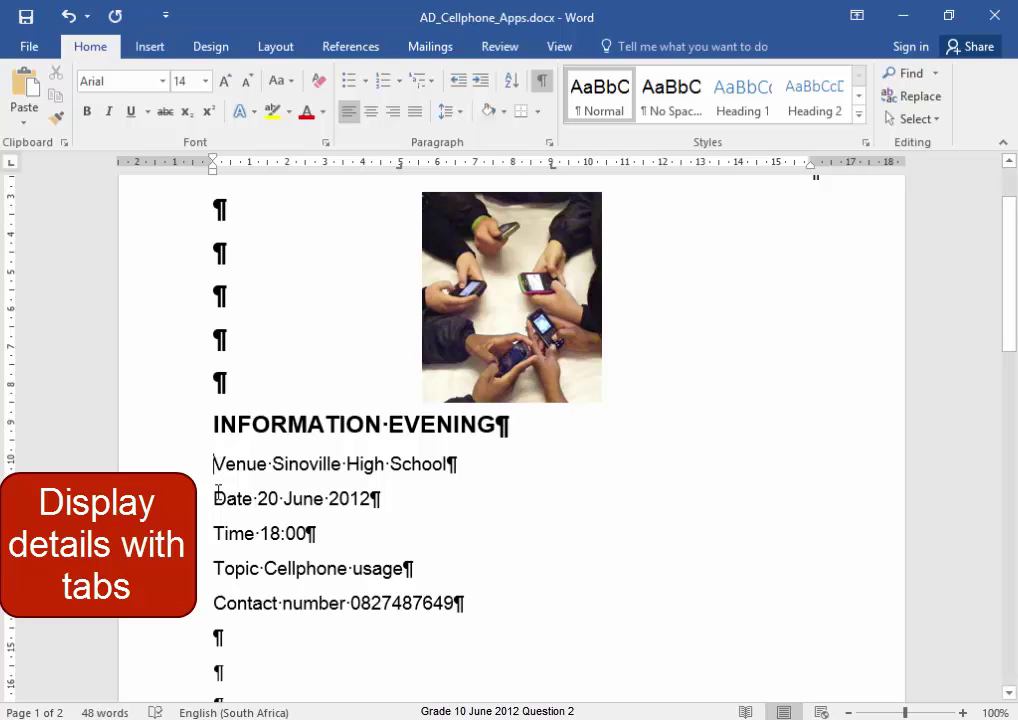
key(Tab)
key(Tab)
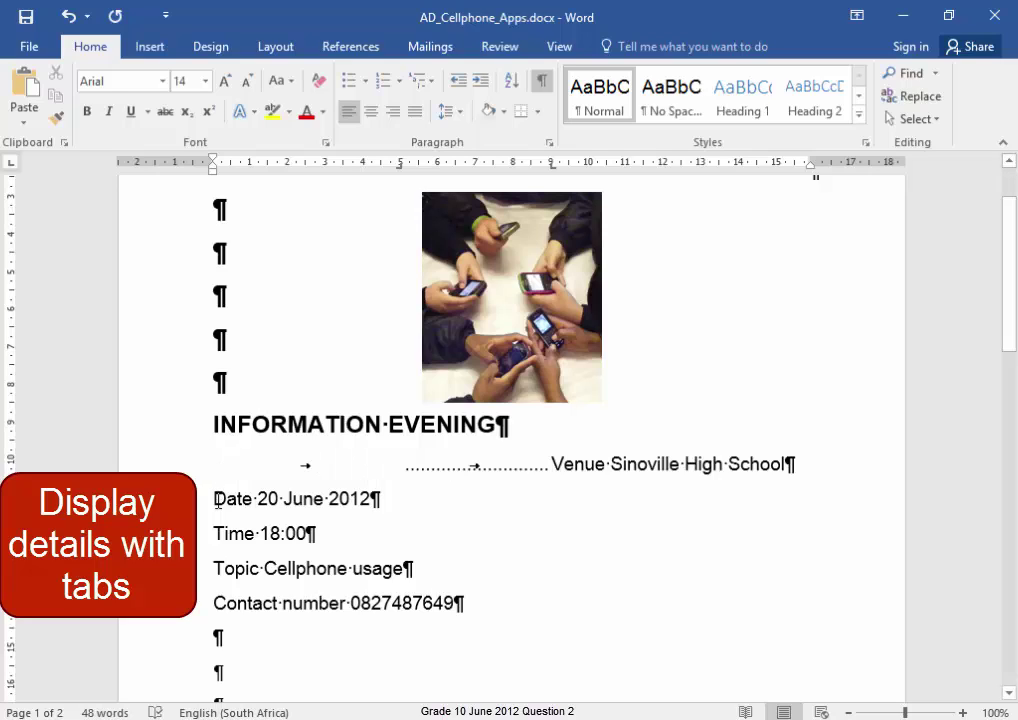
click(215, 499)
key(Tab)
click(217, 535)
key(Tab)
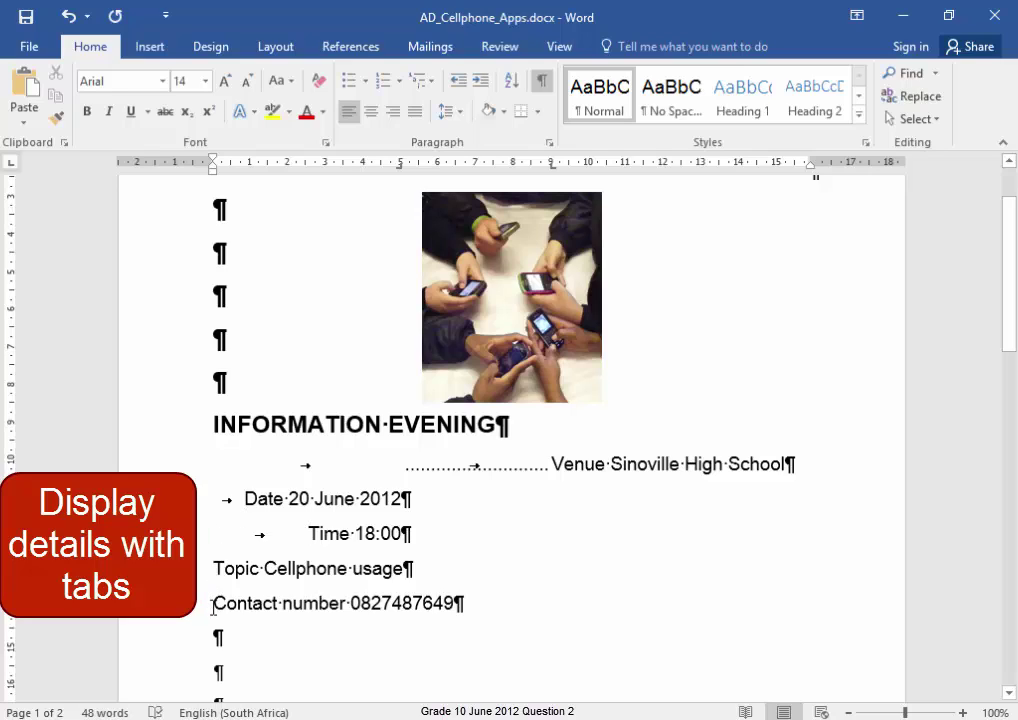
click(216, 569)
key(Tab)
key(Tab)
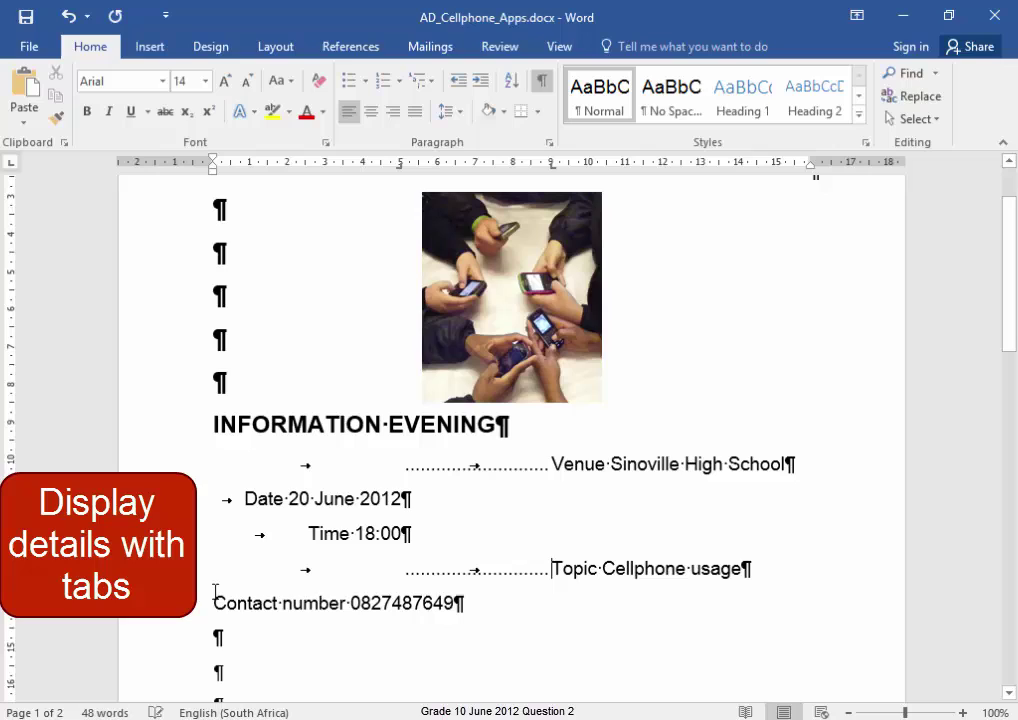
click(213, 603)
key(Tab)
key(Tab)
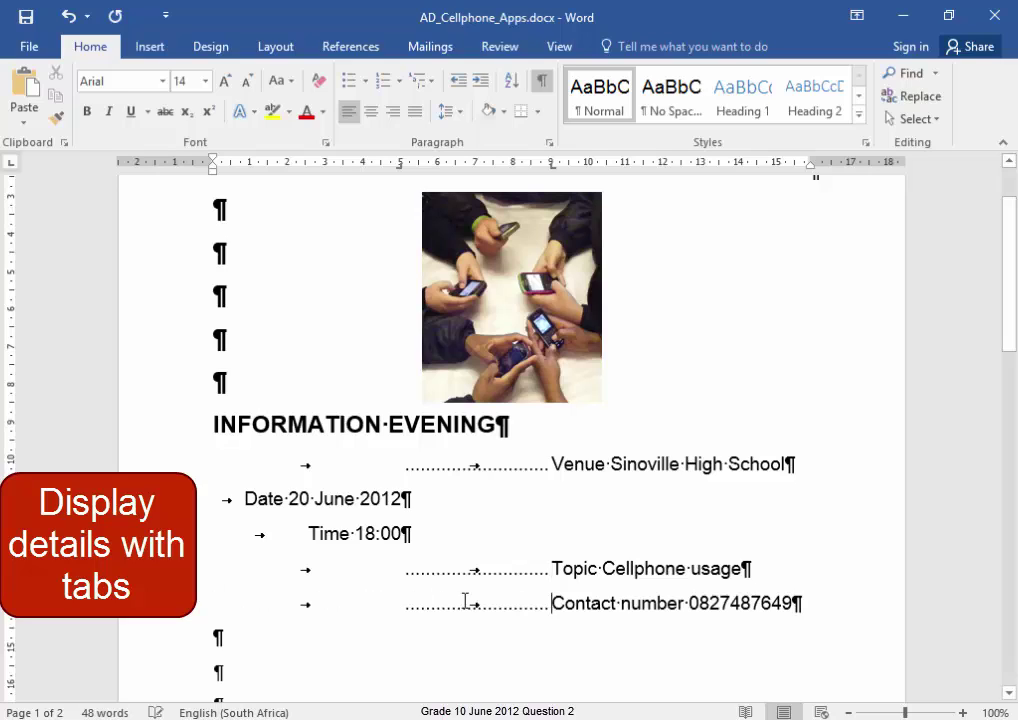
- Remove the extra tabs in front of the Topic, Contact number and Venue lines
click(410, 573)
key(BackSpace)
key(Delete)
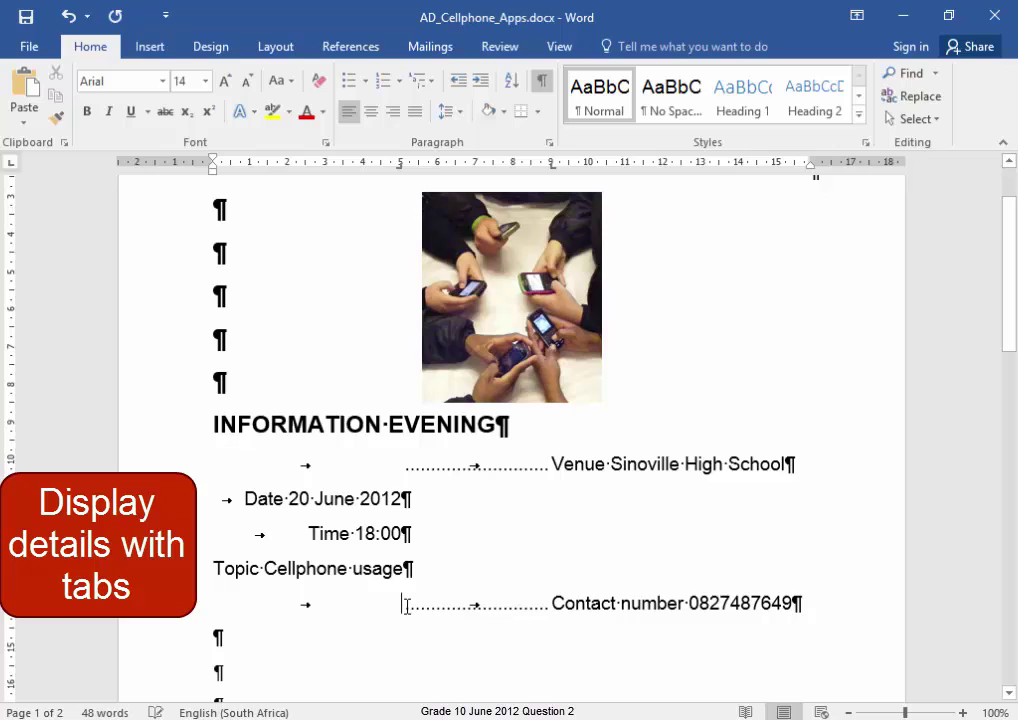
key(BackSpace)
key(Delete)
key(BackSpace)
key(Delete)
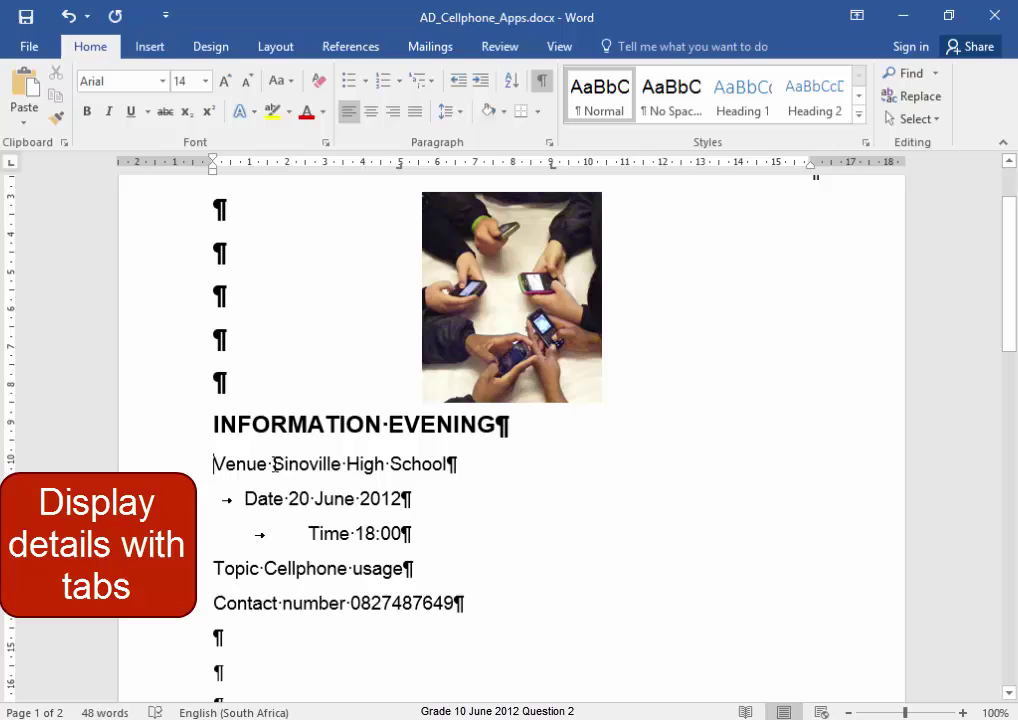
- Add a tab after each label so the values follow dotted leaders to 9 cm
key(ctrl+z)
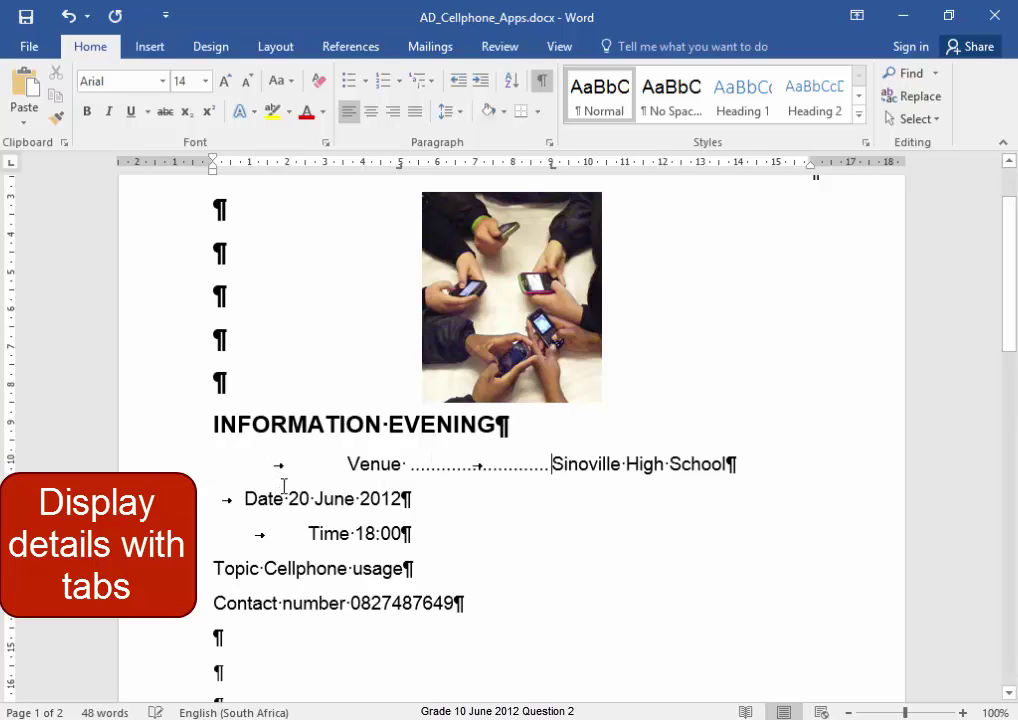
key(Tab)
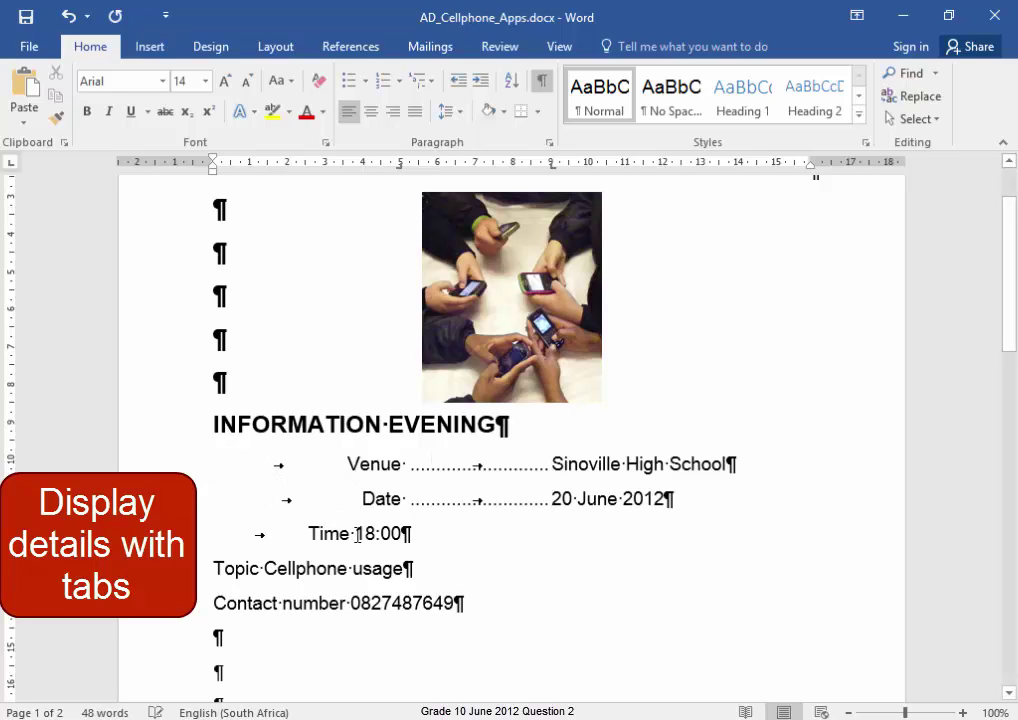
click(360, 534)
key(Tab)
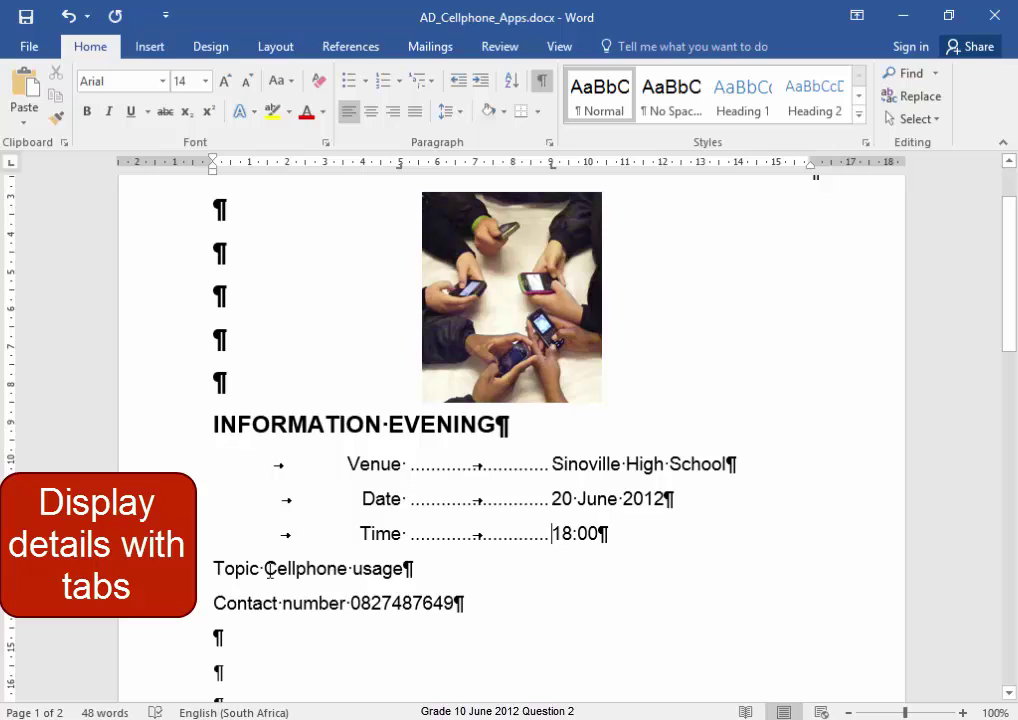
key(Tab)
click(352, 604)
key(Tab)
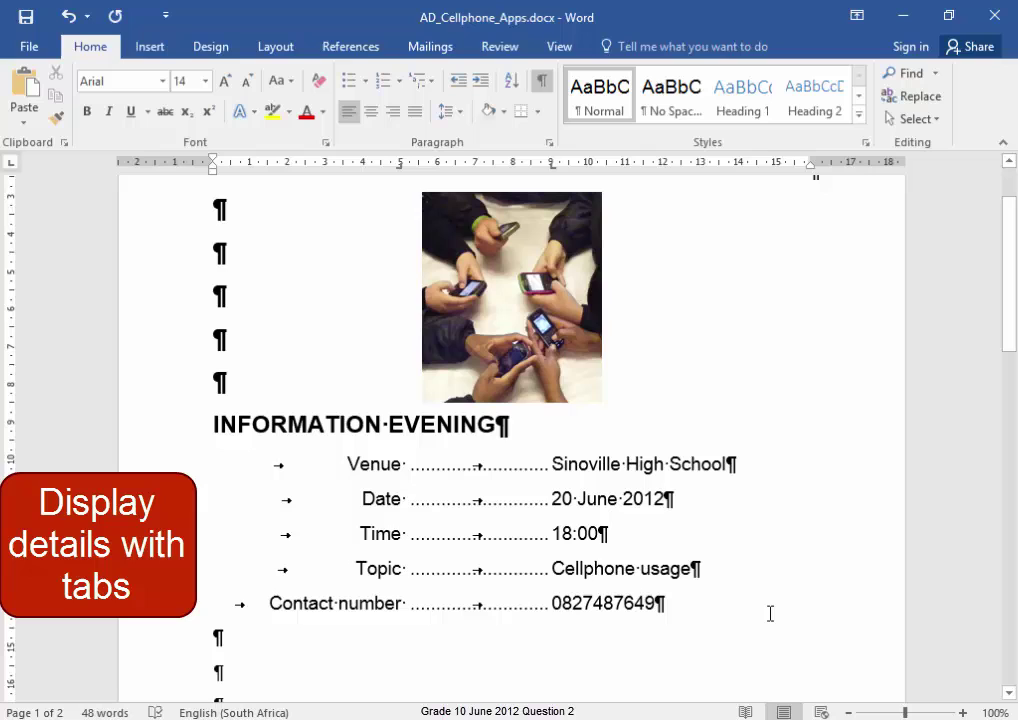
- Verify the 5 cm right and 9 cm dot-leader tab stops on the detail lines, then cancel
drag(761, 620, 273, 468)
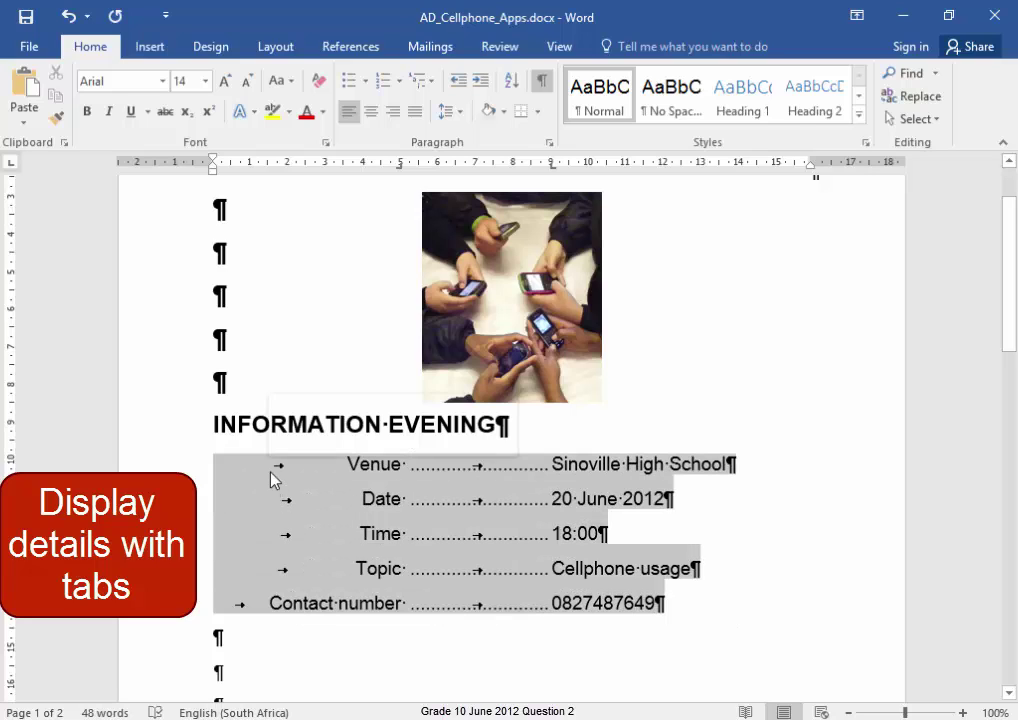
click(550, 141)
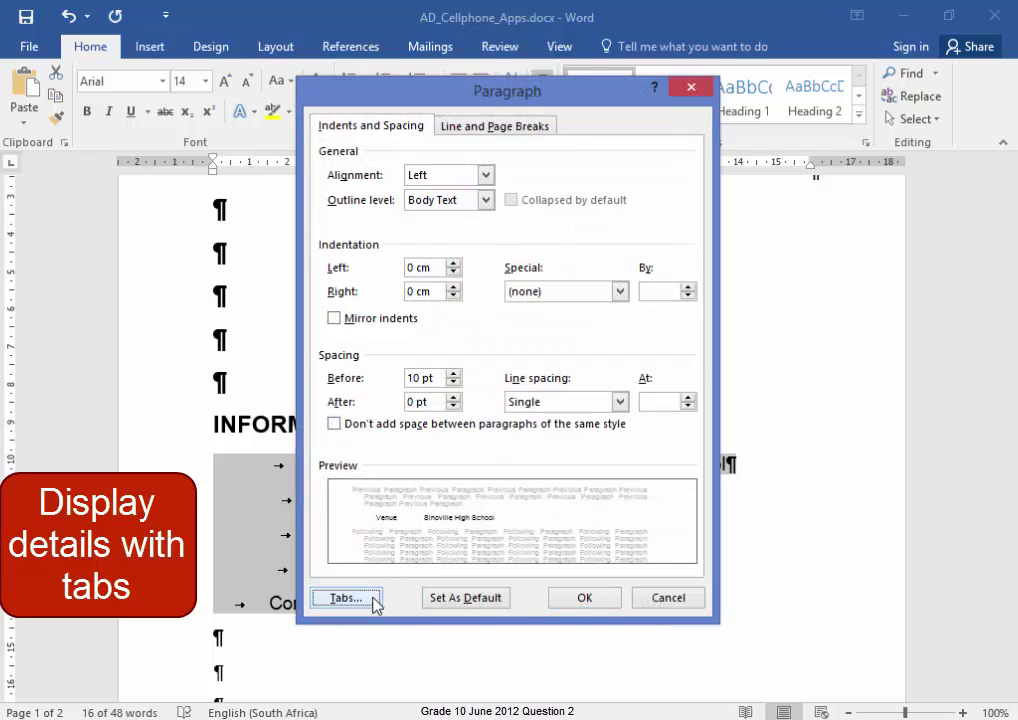
click(366, 601)
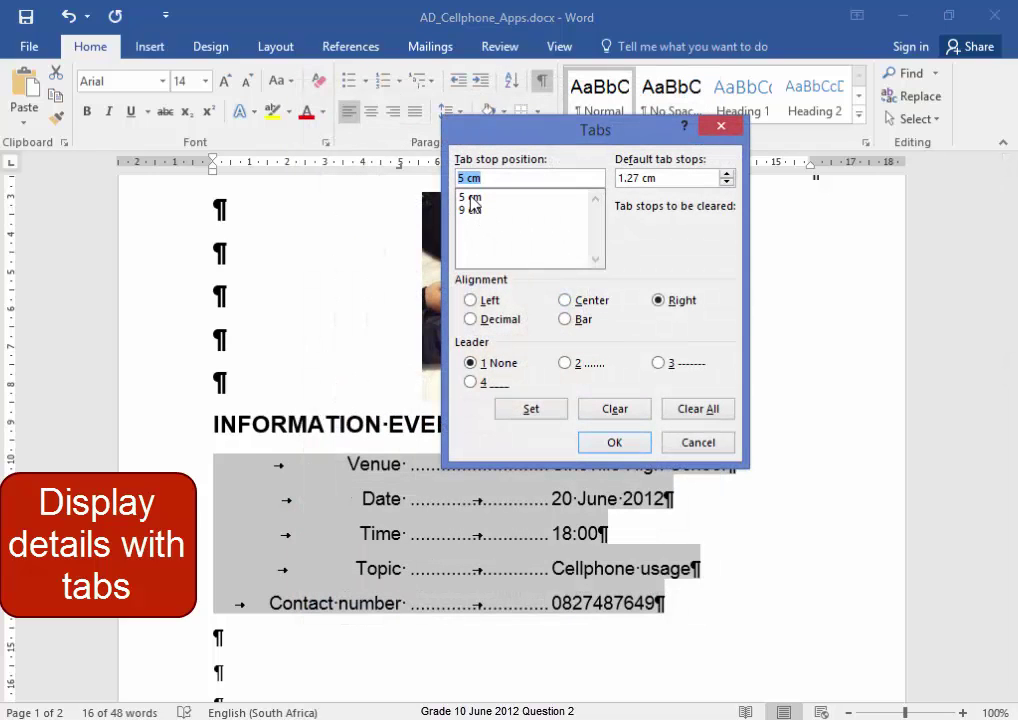
click(472, 199)
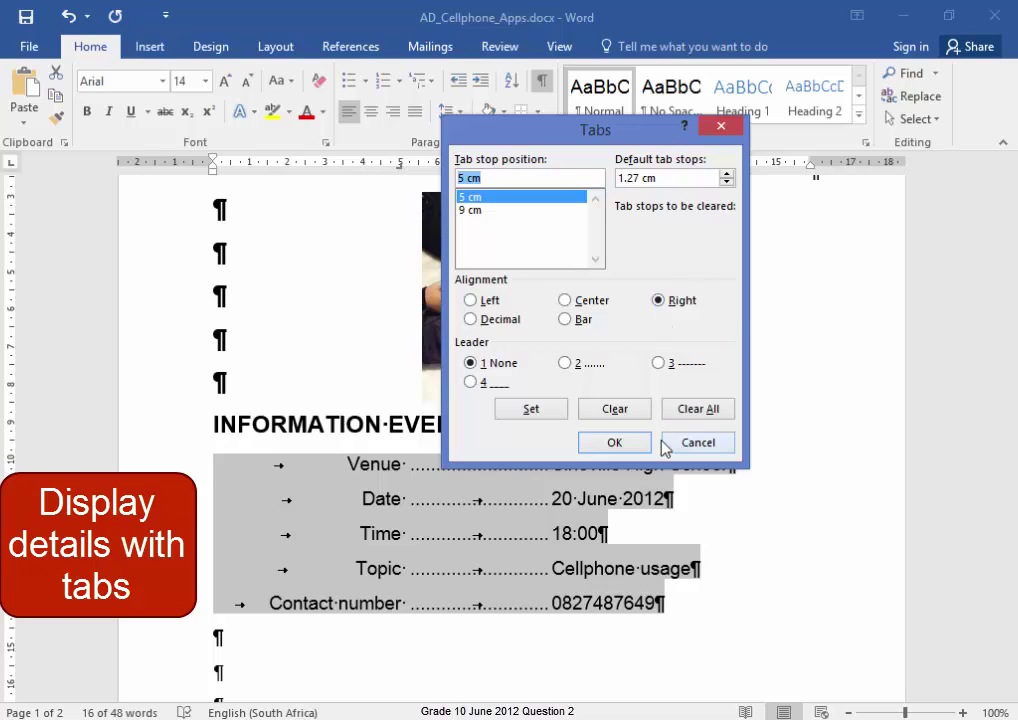
click(482, 211)
drag(579, 140, 695, 120)
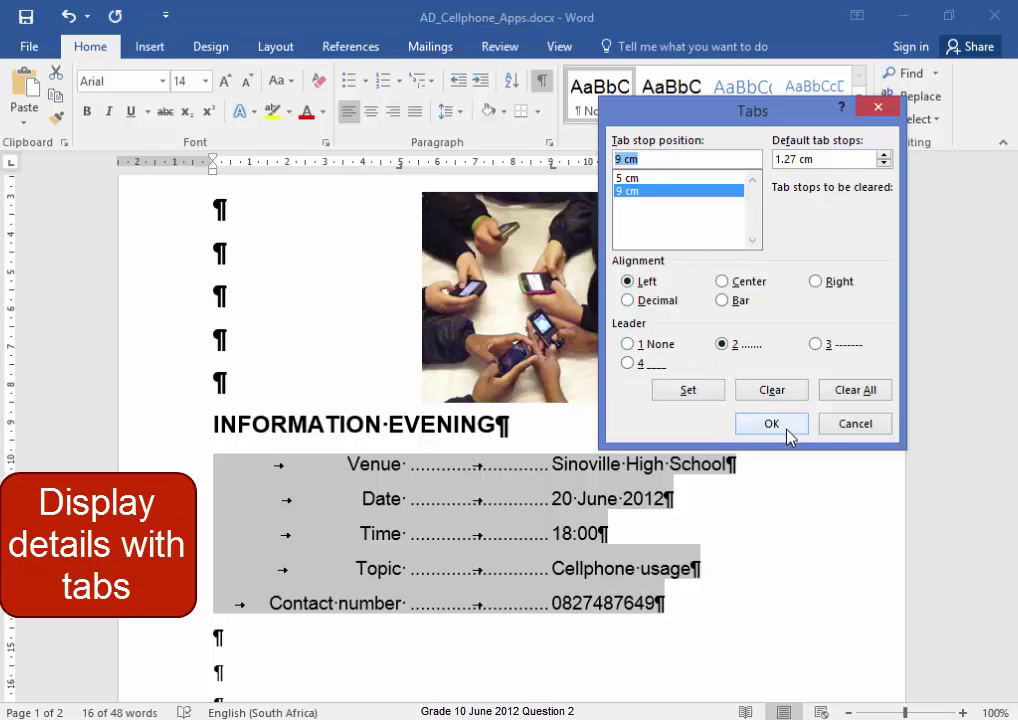
click(830, 428)
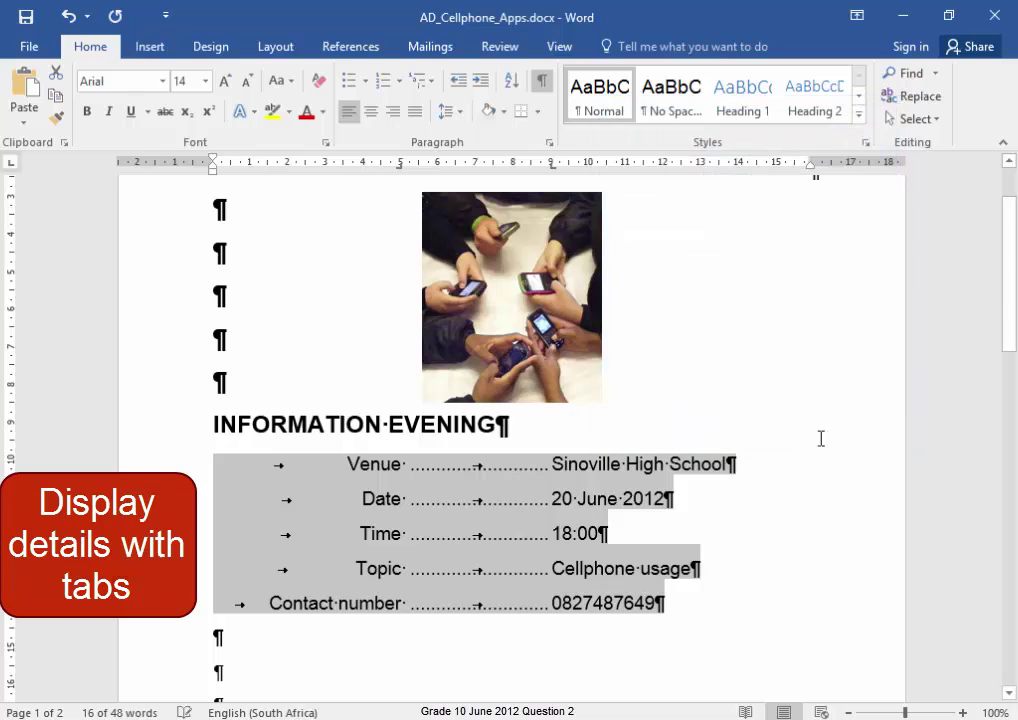
- Hide the formatting marks and delete the blank lines below the details
click(541, 88)
scroll(824, 565, down, 1)
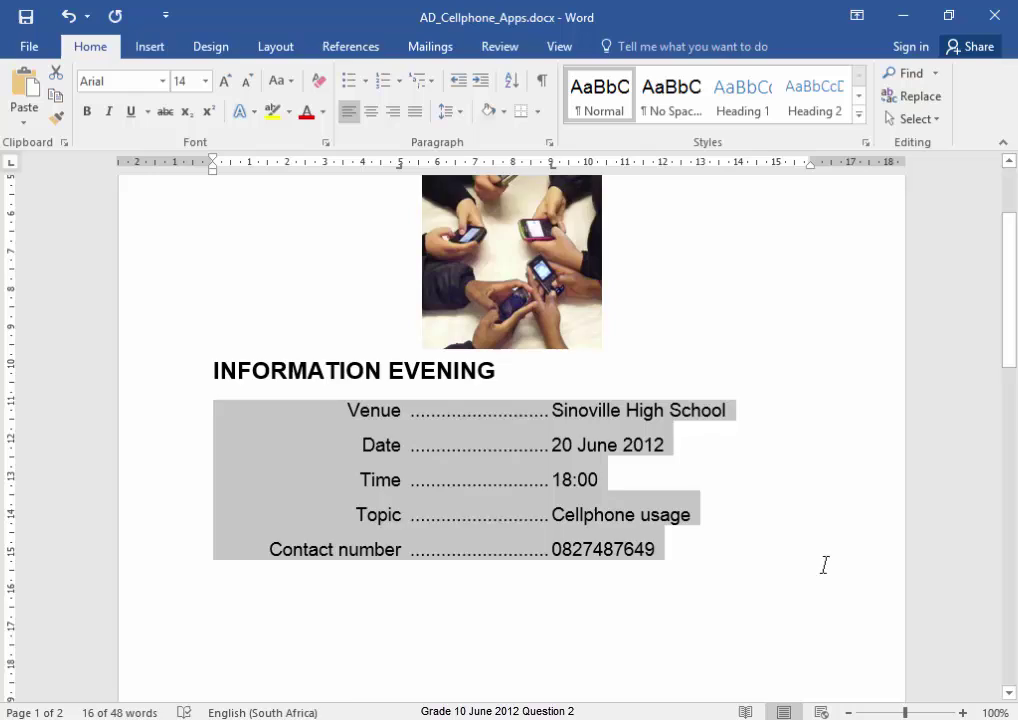
scroll(824, 565, down, 2)
click(550, 500)
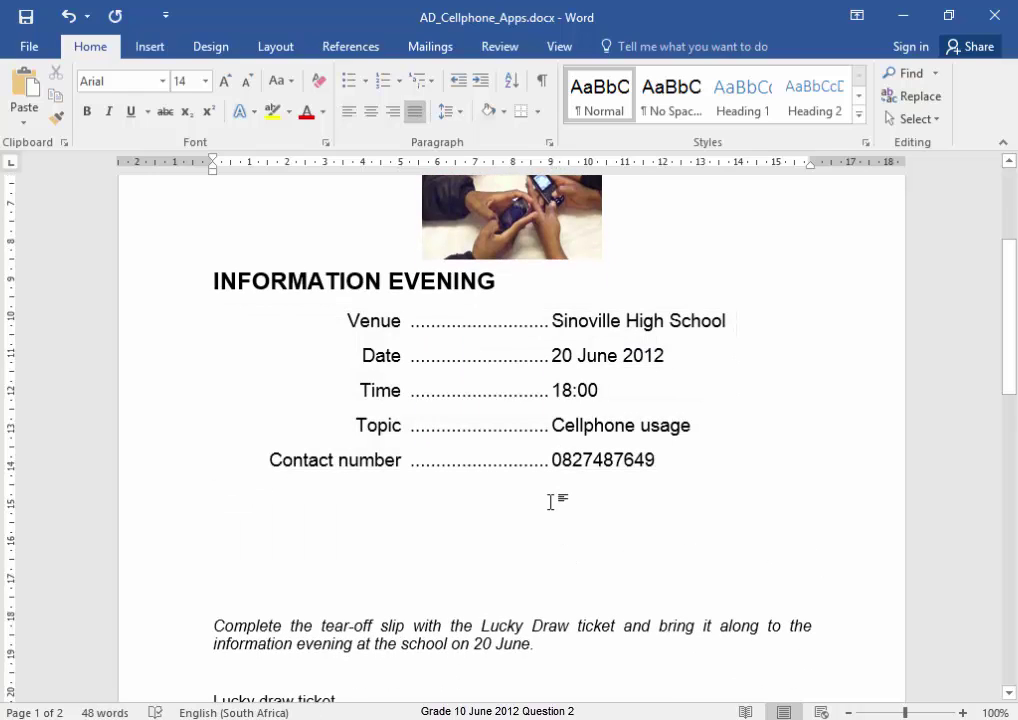
key(Delete)
key(Delete)
key(Delete)
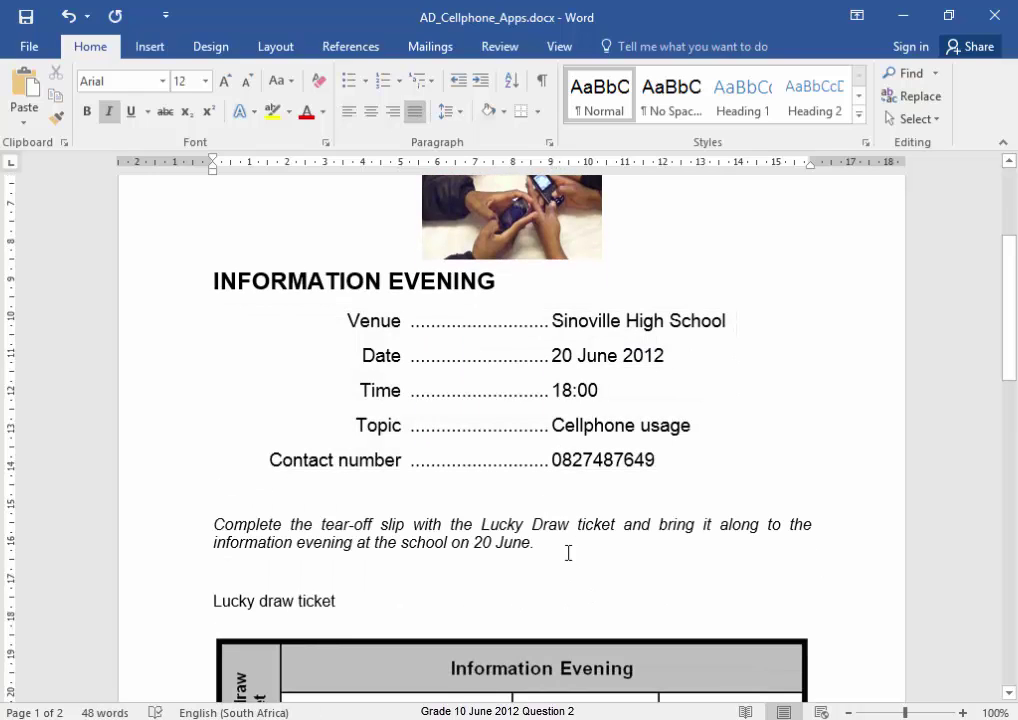
- Format the italic tear-off instruction paragraph in small caps via the Font dialog
double_click(167, 505)
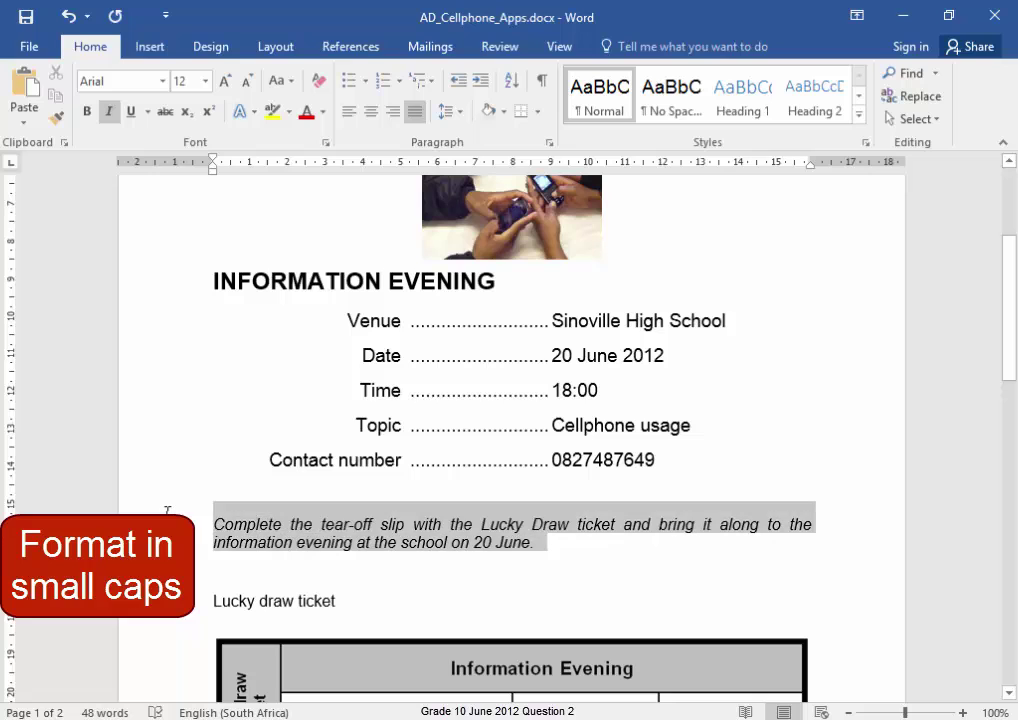
click(325, 145)
click(585, 372)
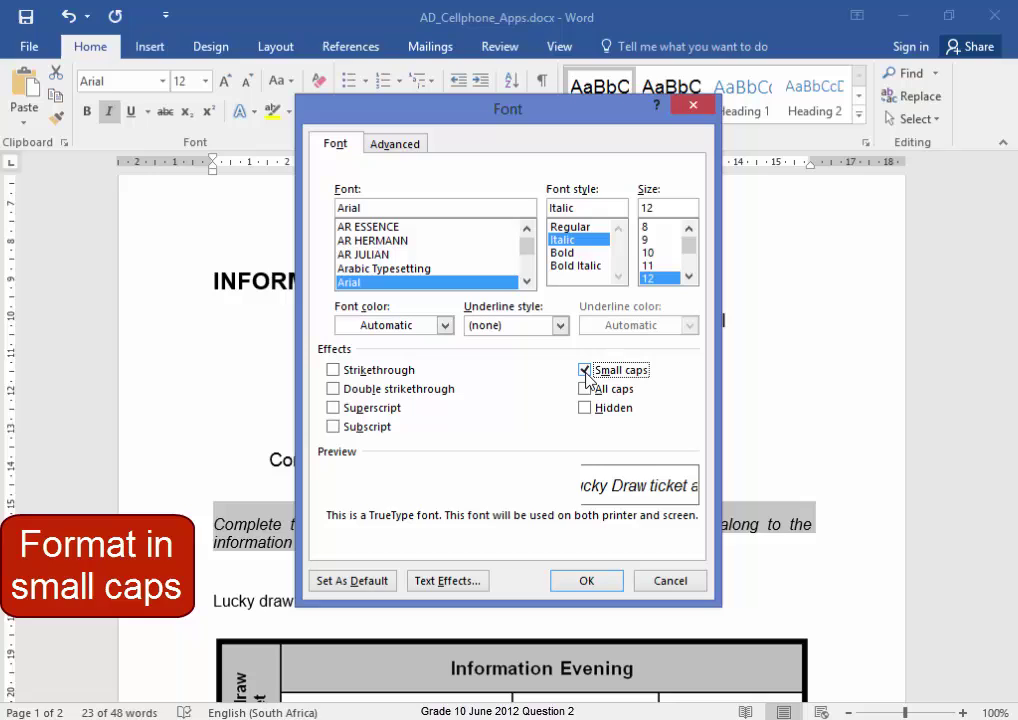
click(587, 581)
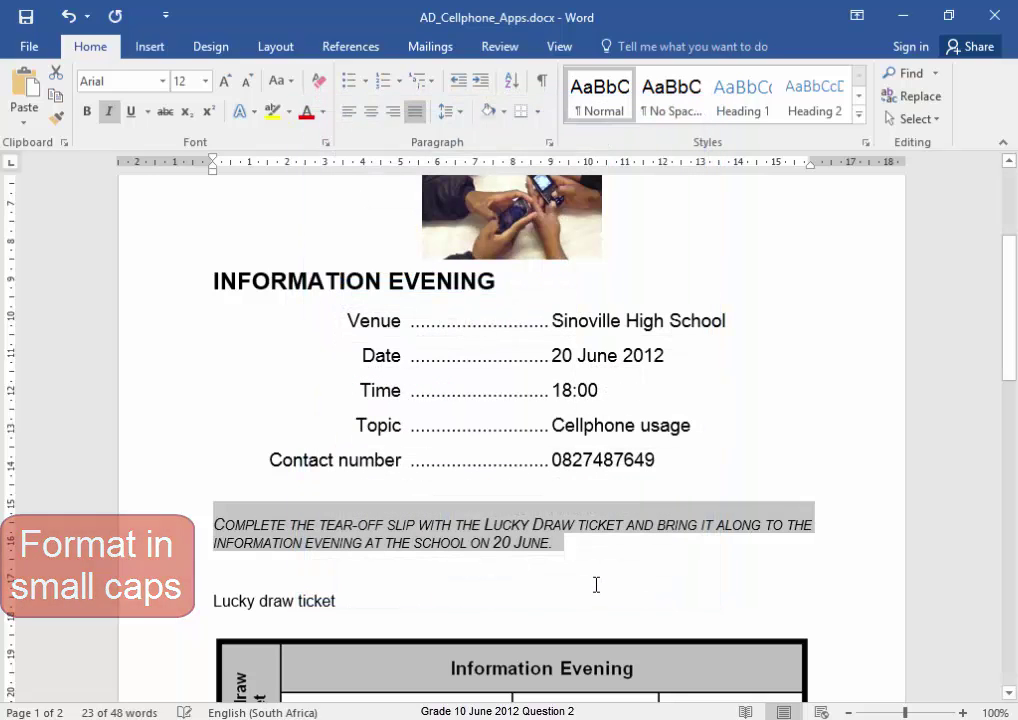
click(491, 585)
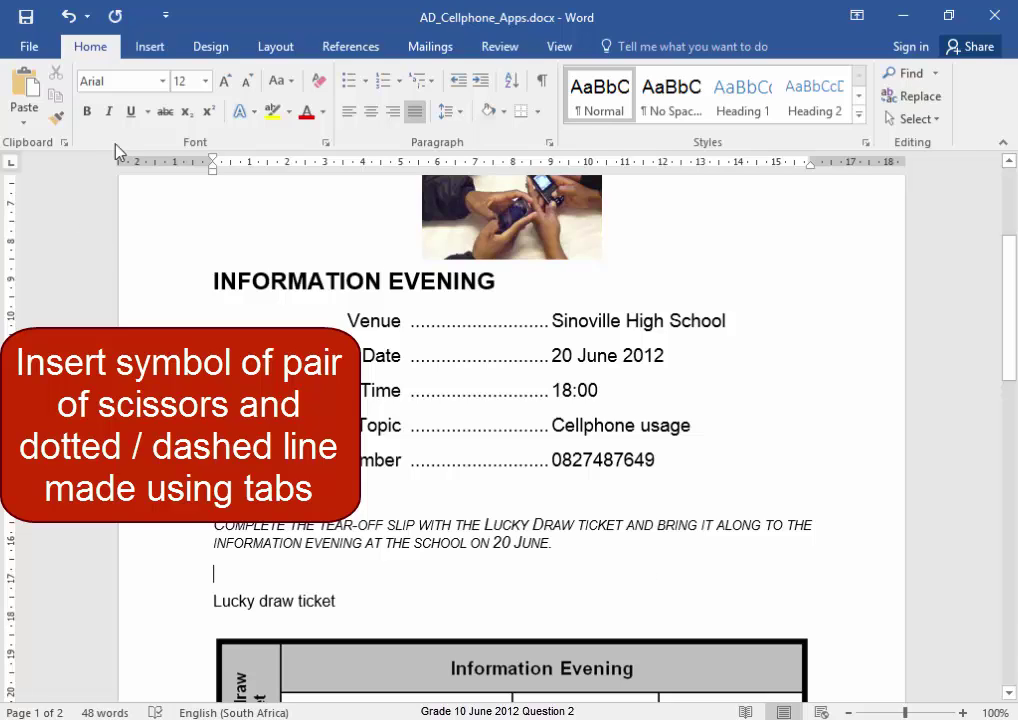
- Insert the Wingdings scissors symbol, character code 34, on the line above Lucky draw ticket
click(148, 46)
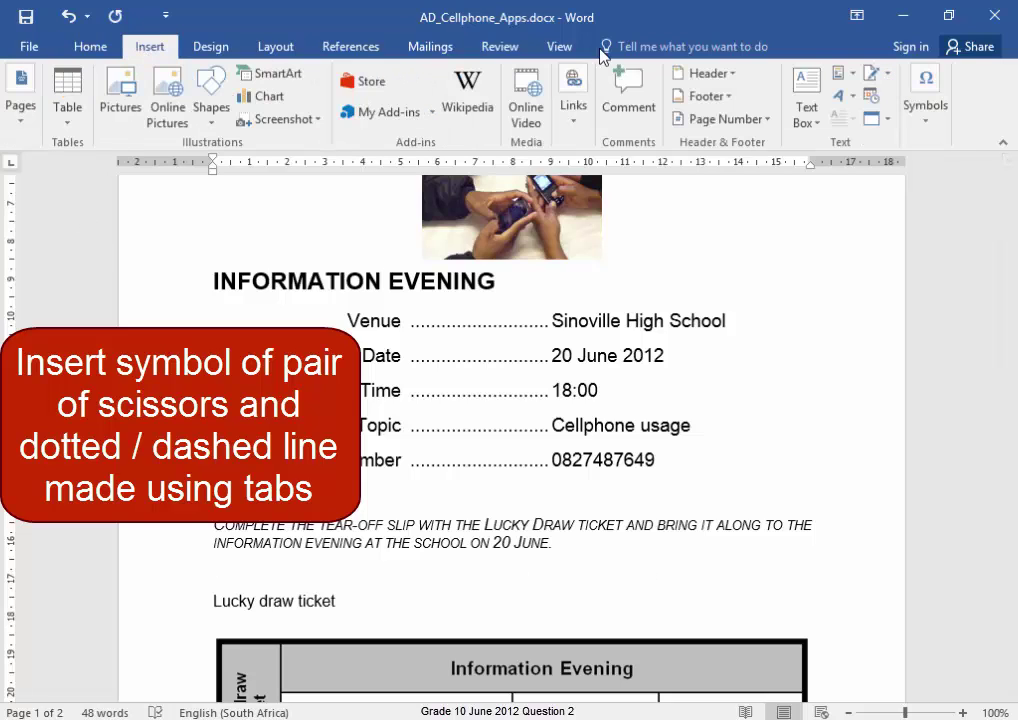
click(934, 120)
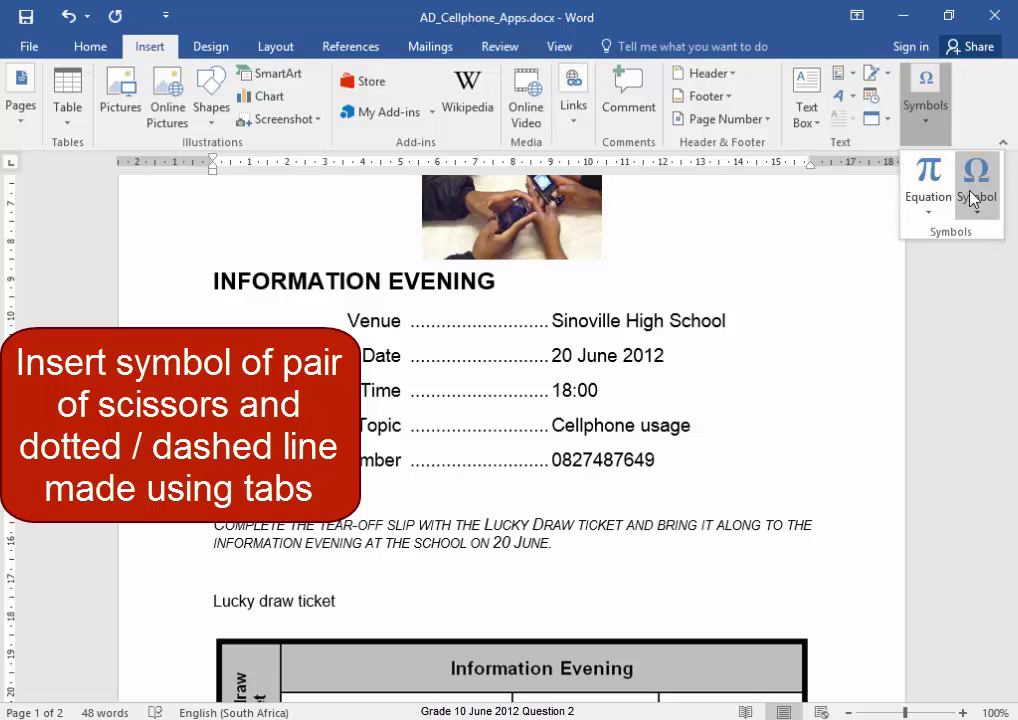
click(970, 199)
click(921, 360)
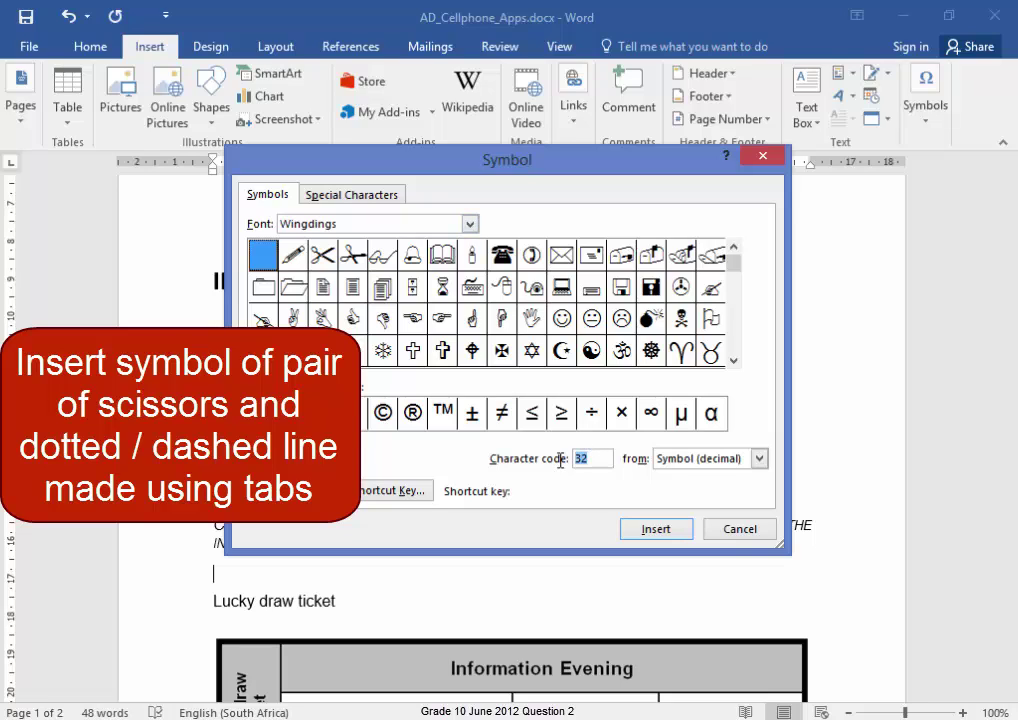
text(34)
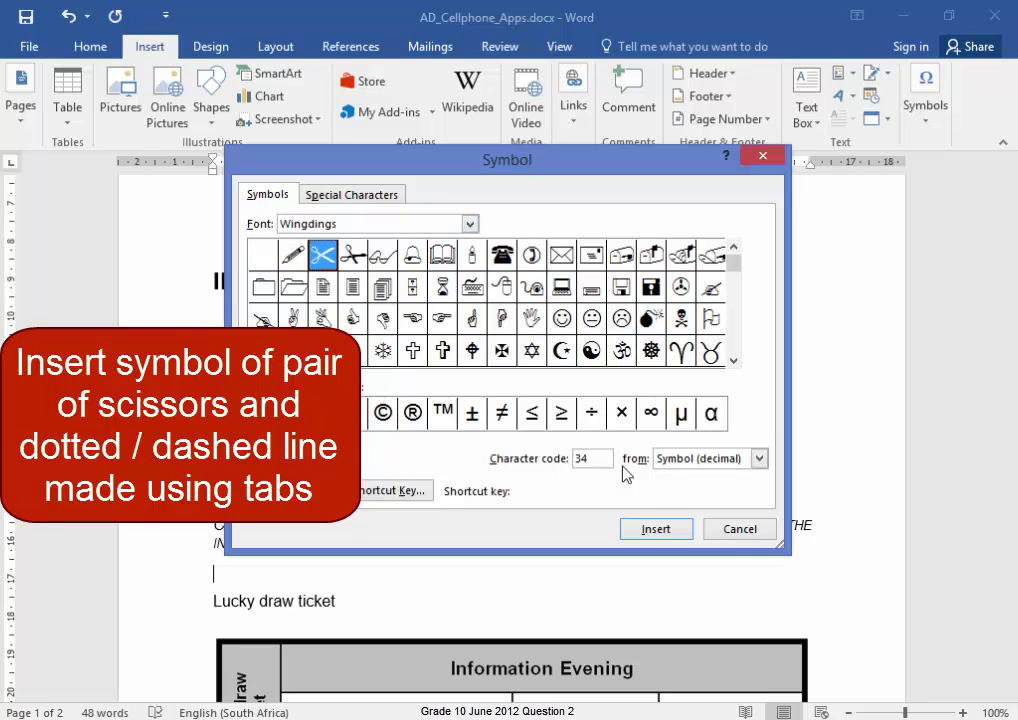
click(656, 527)
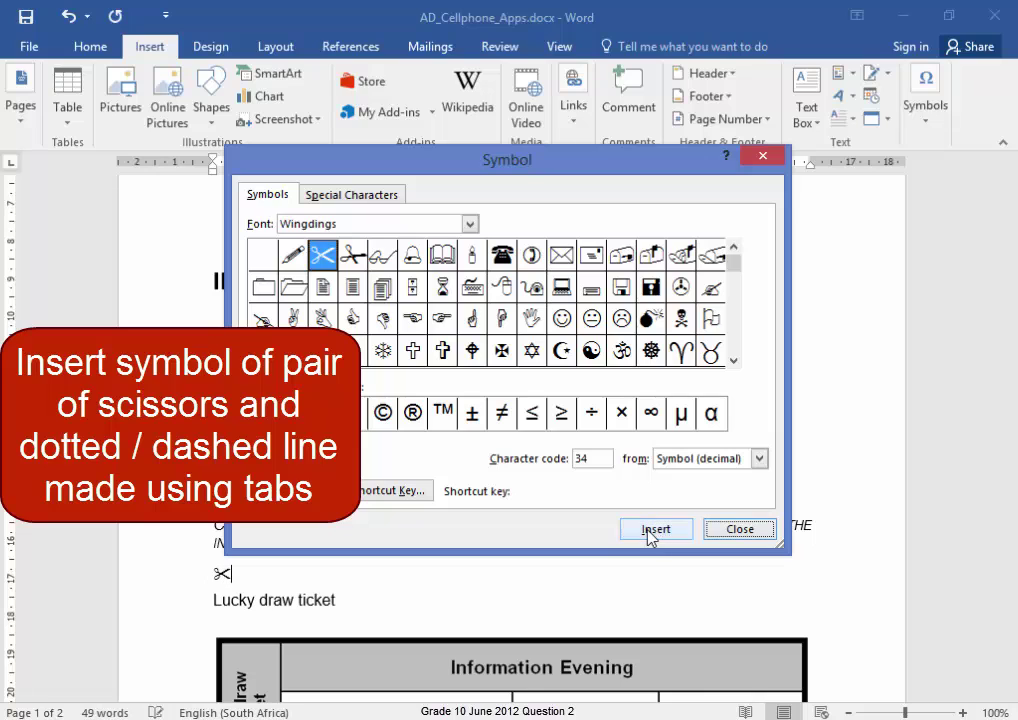
click(737, 529)
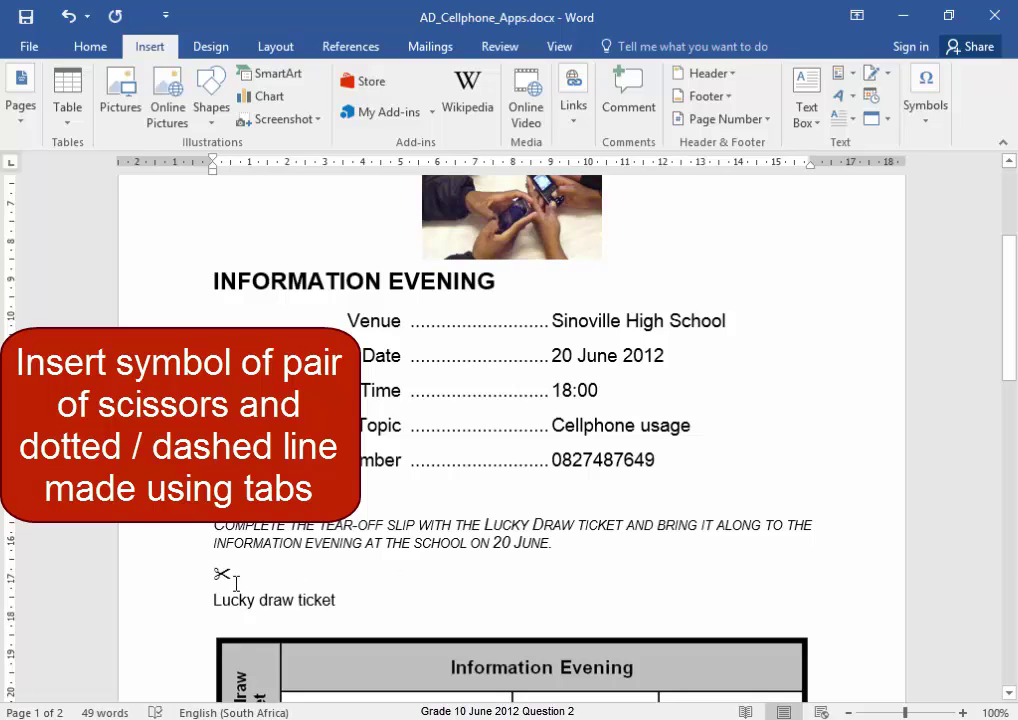
- Set a right-aligned tab stop at 16 cm with a dotted leader on the scissors line
drag(213, 583, 264, 585)
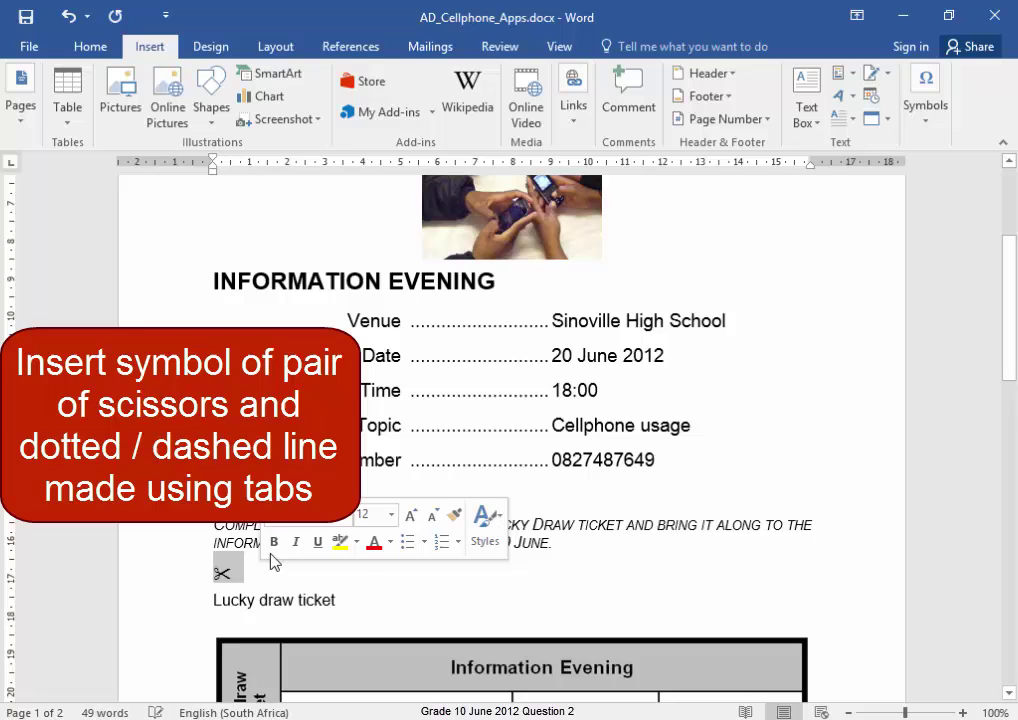
click(82, 48)
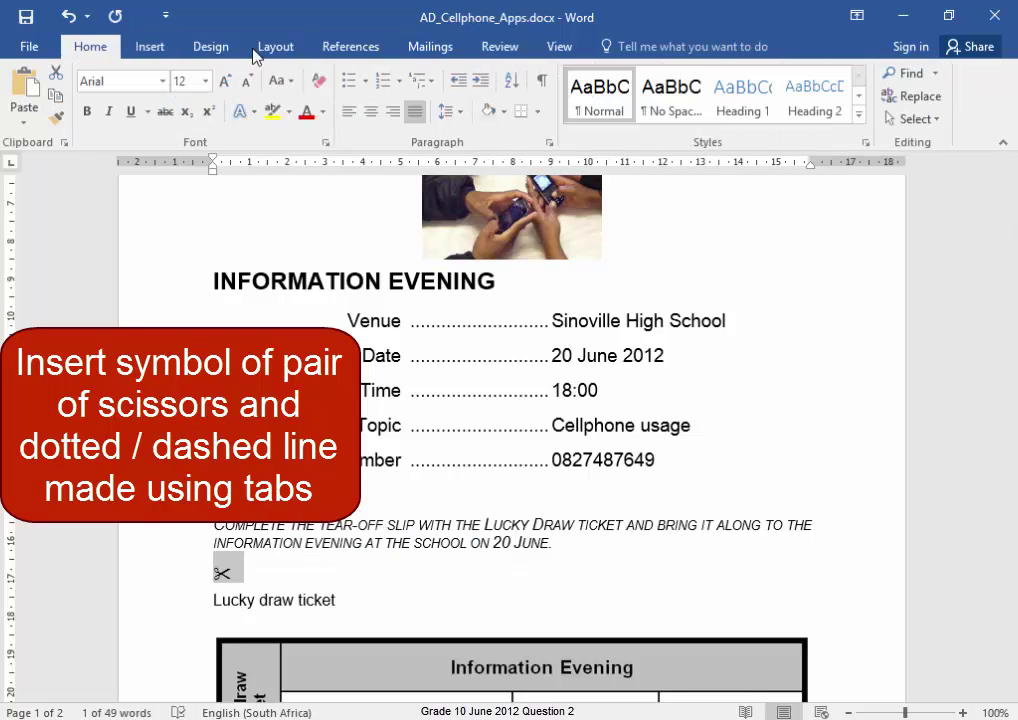
key(alt+h)
key(p)
key(g)
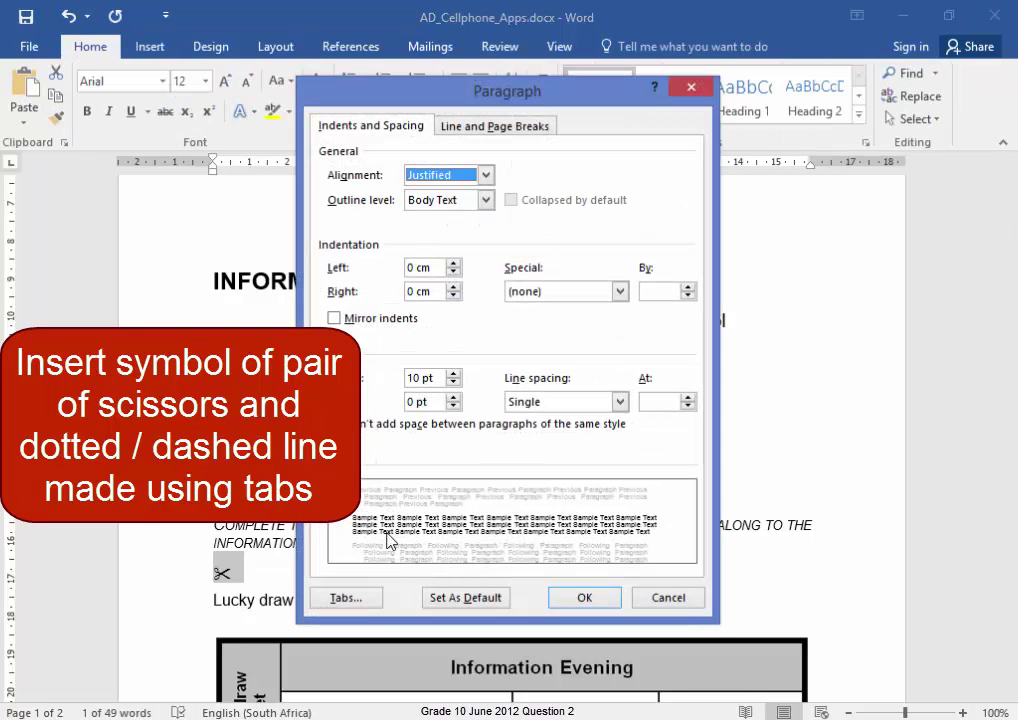
click(345, 598)
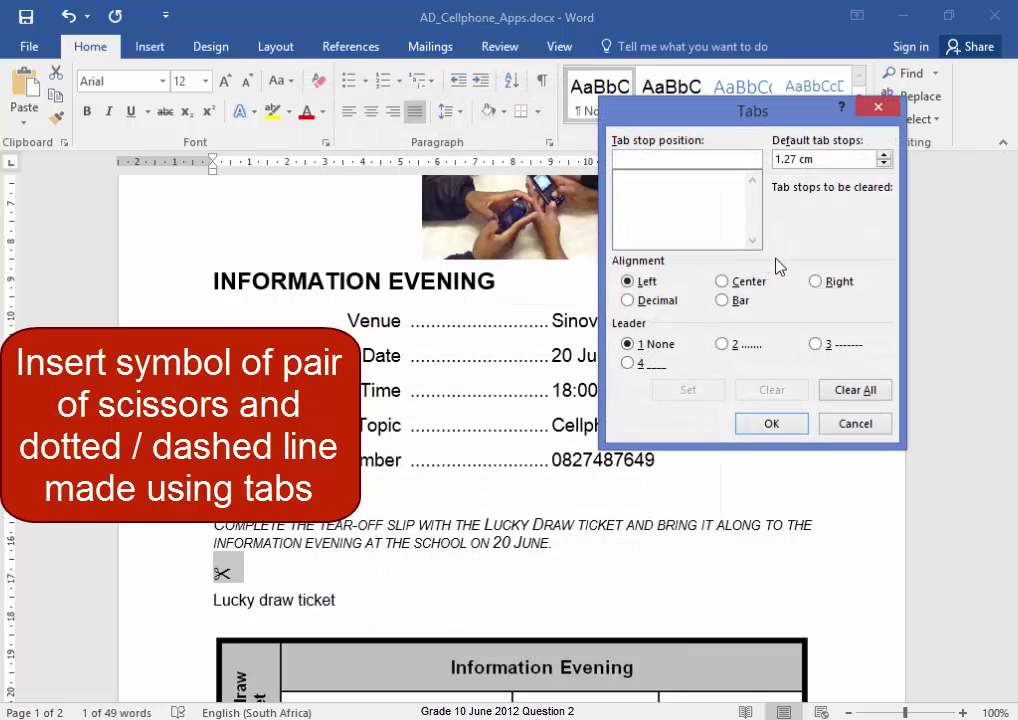
text(16)
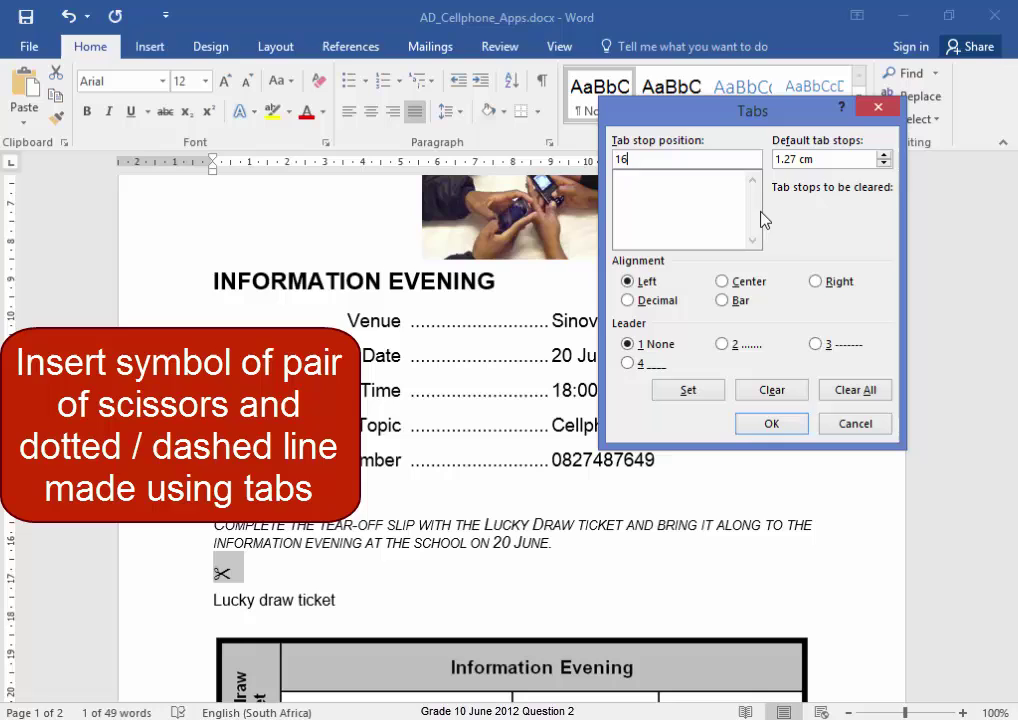
drag(724, 113, 594, 122)
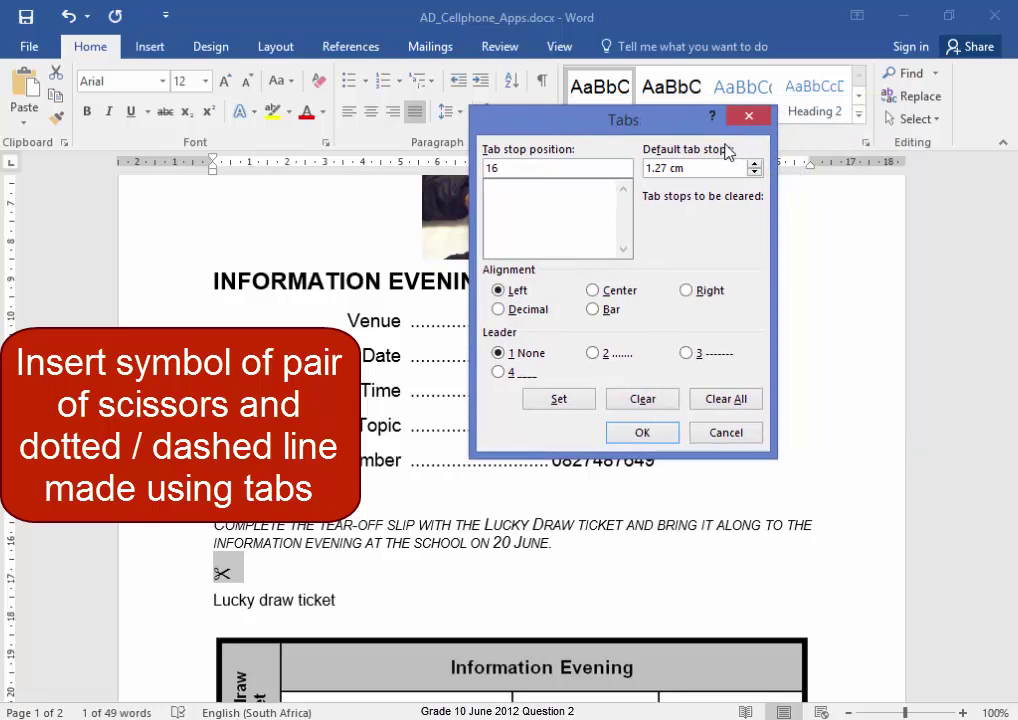
click(690, 292)
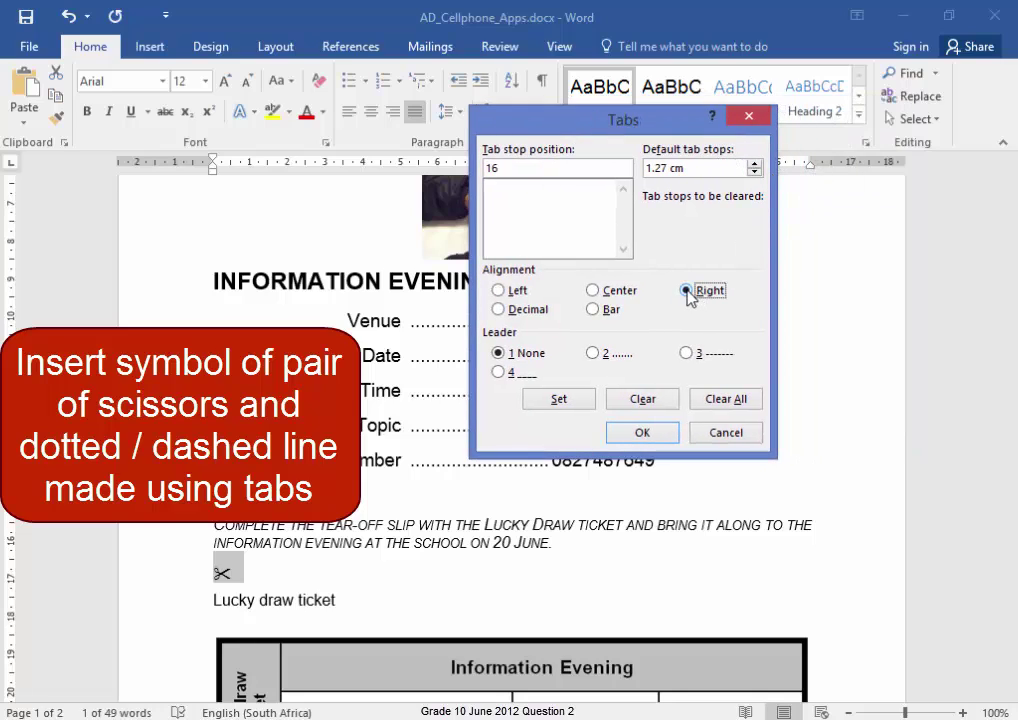
click(596, 356)
click(559, 399)
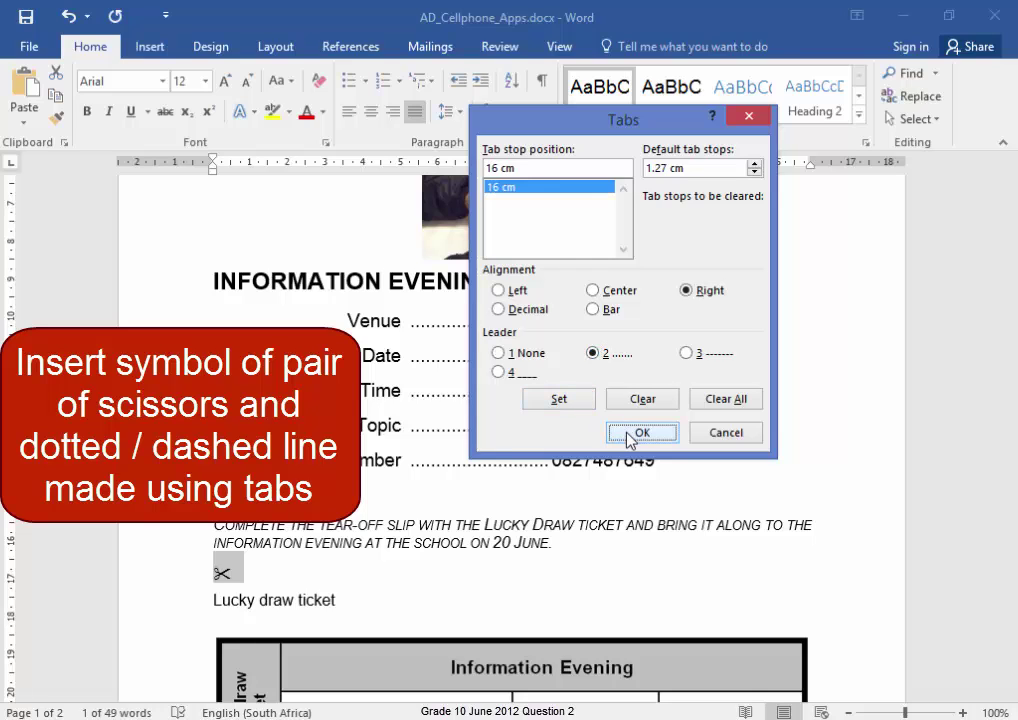
click(642, 432)
- Tab after the scissors symbol so a dotted line runs to the right margin
click(365, 575)
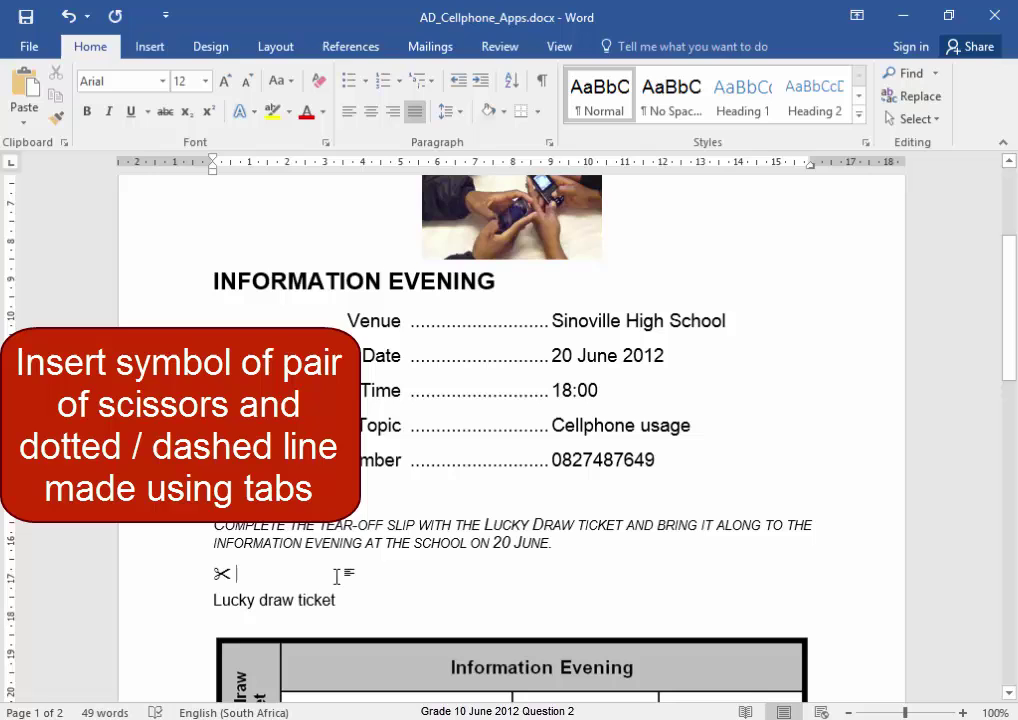
key(Tab)
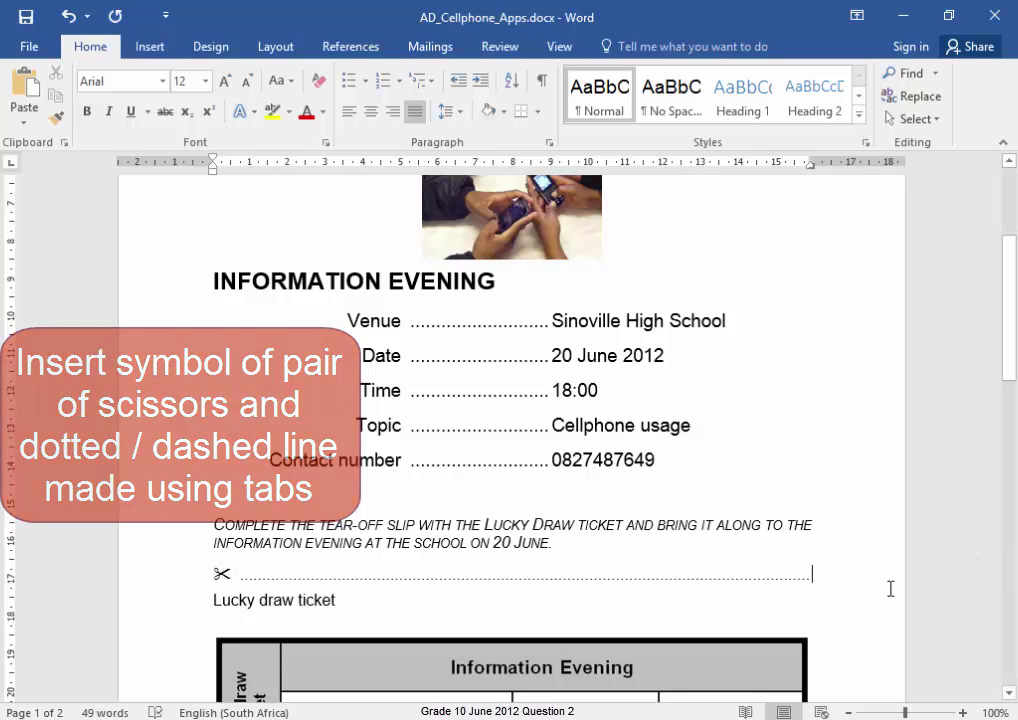
scroll(890, 589, down, 3)
scroll(890, 589, down, 1)
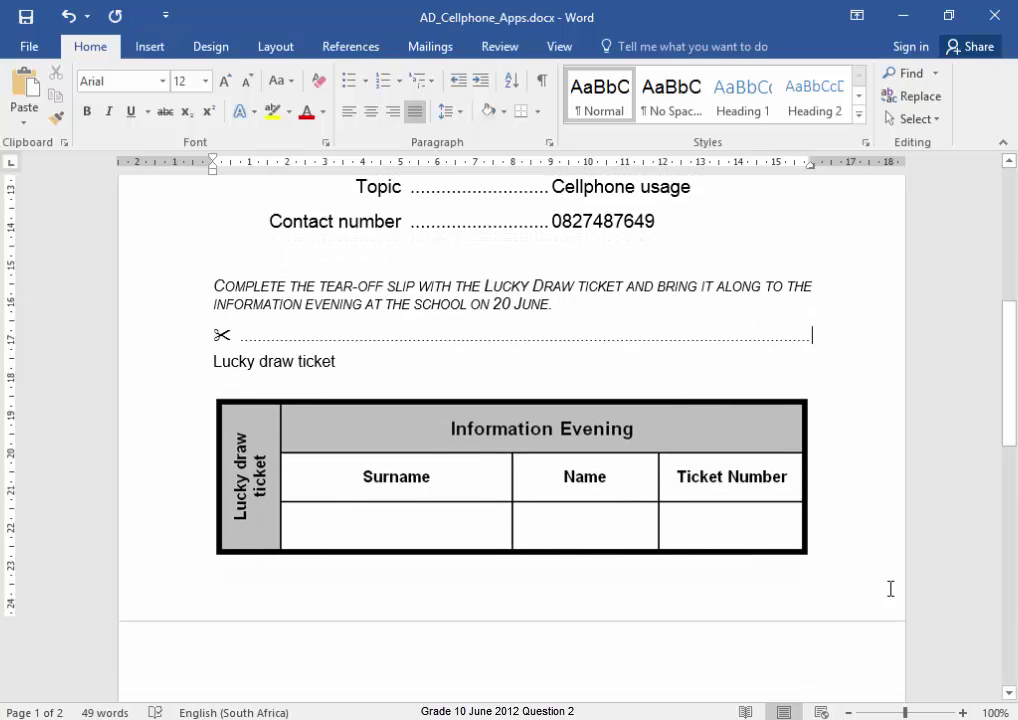
scroll(447, 451, down, 2)
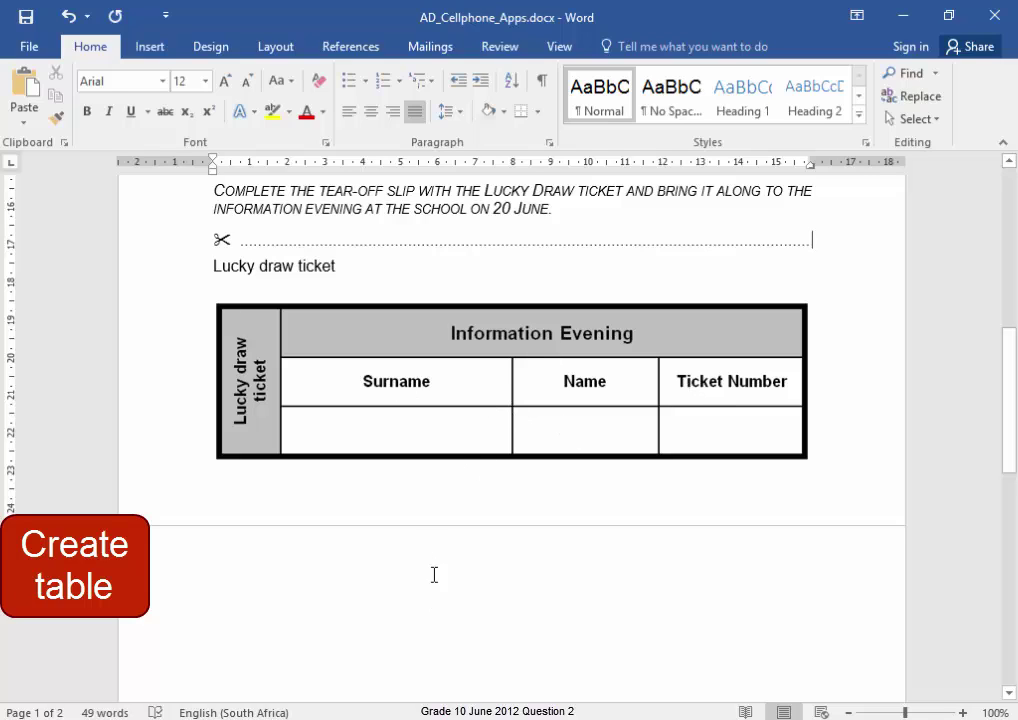
- Insert blank lines after 'Lucky draw ticket' until the Information Evening table drops to page 2
click(357, 277)
key(Return)
key(Return)
key(Return)
key(Return)
key(Return)
key(Return)
key(Return)
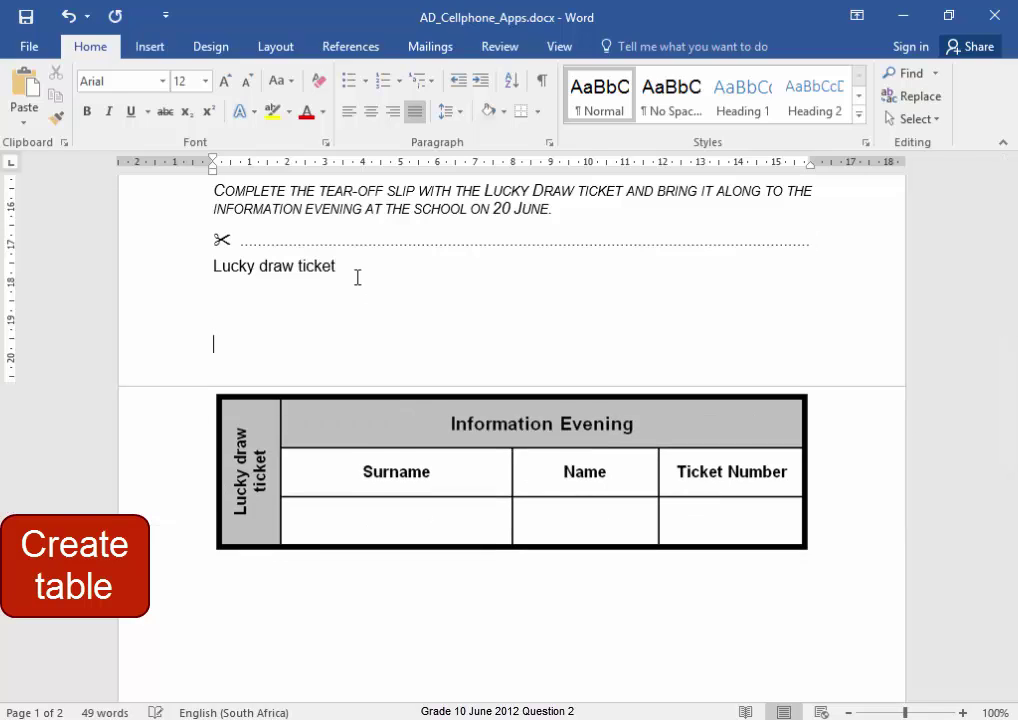
scroll(529, 573, down, 3)
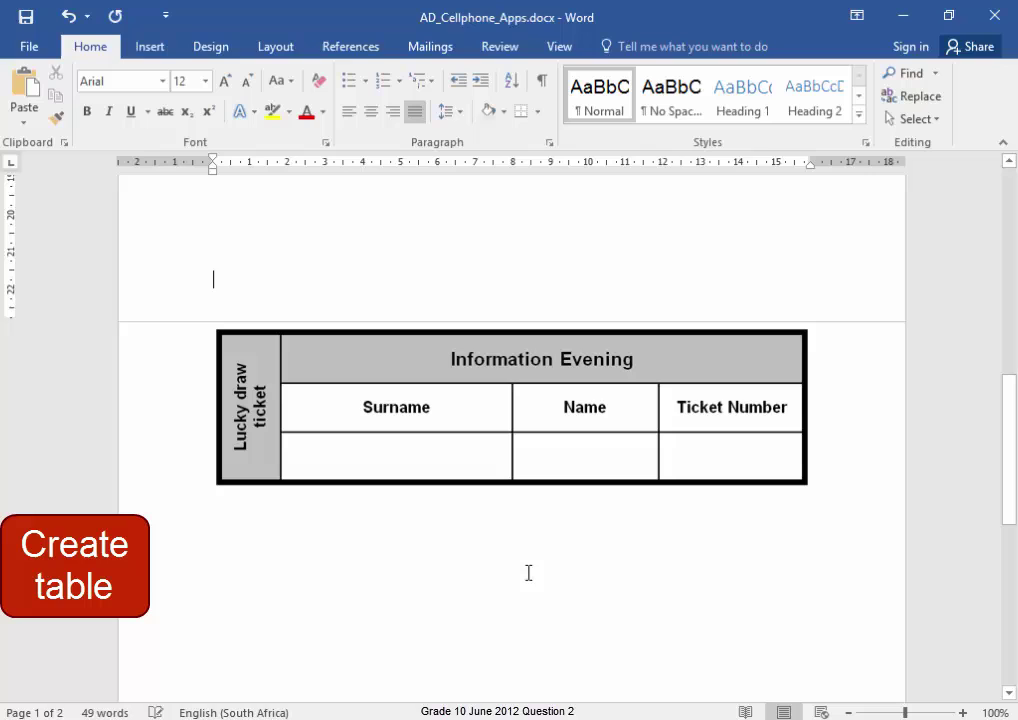
click(516, 563)
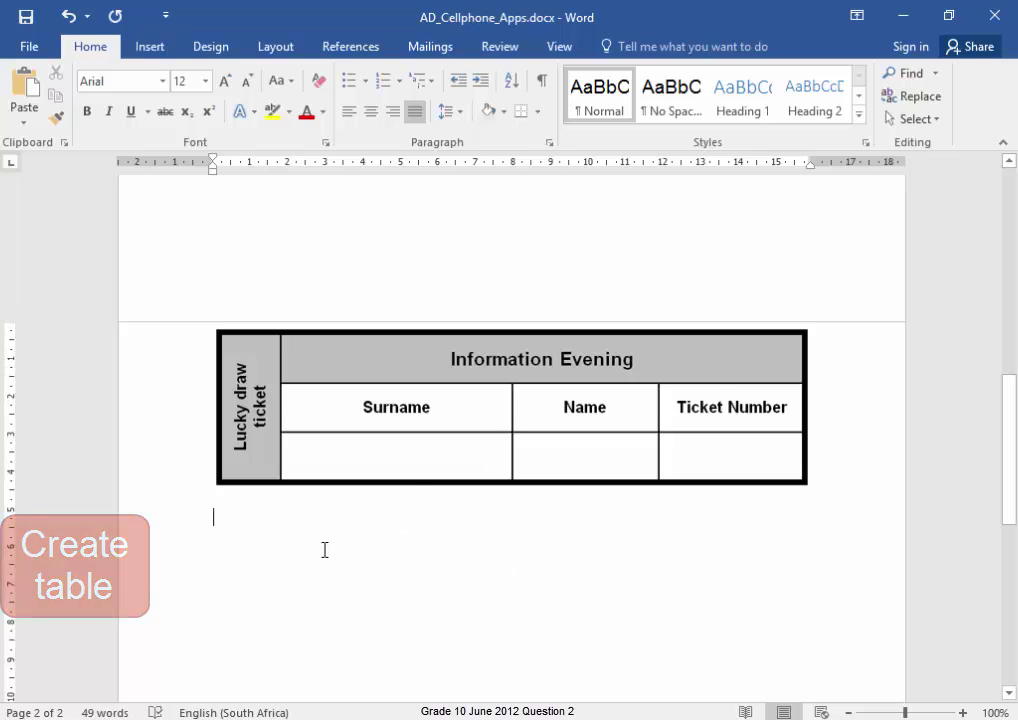
- Insert a 4-column, 3-row table below the original and drag it taller to match
click(150, 47)
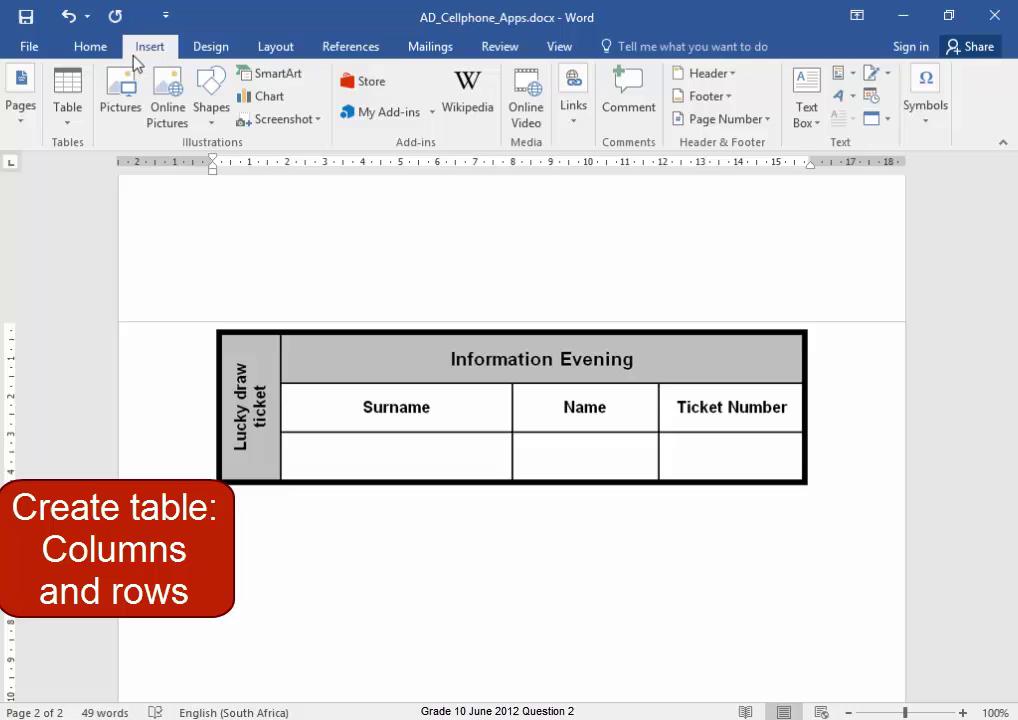
click(75, 87)
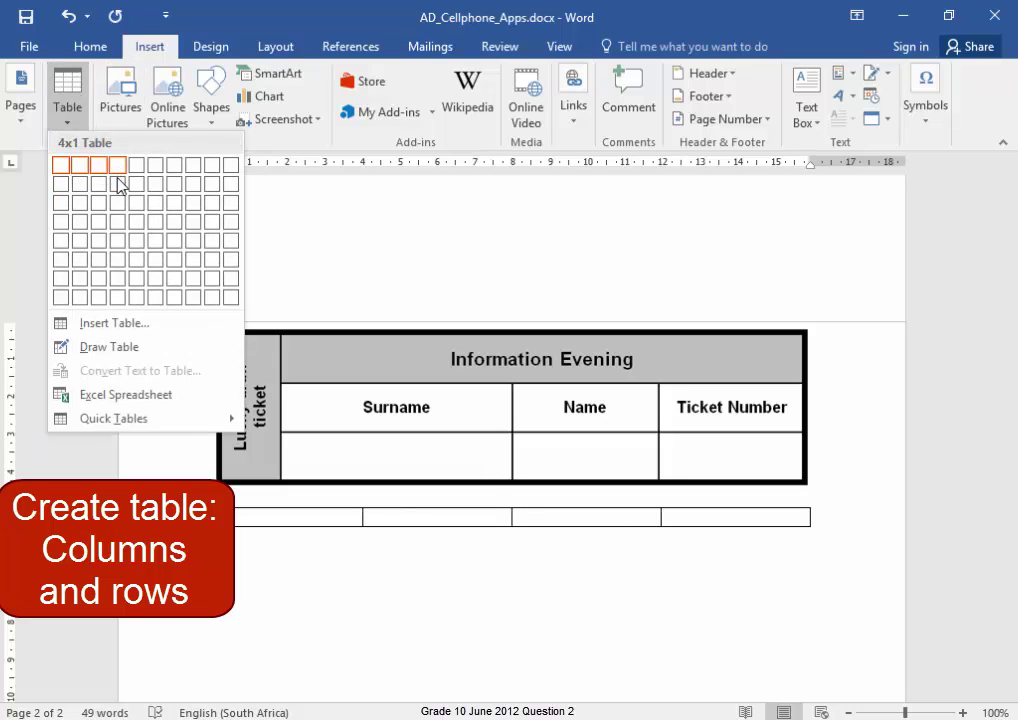
click(118, 203)
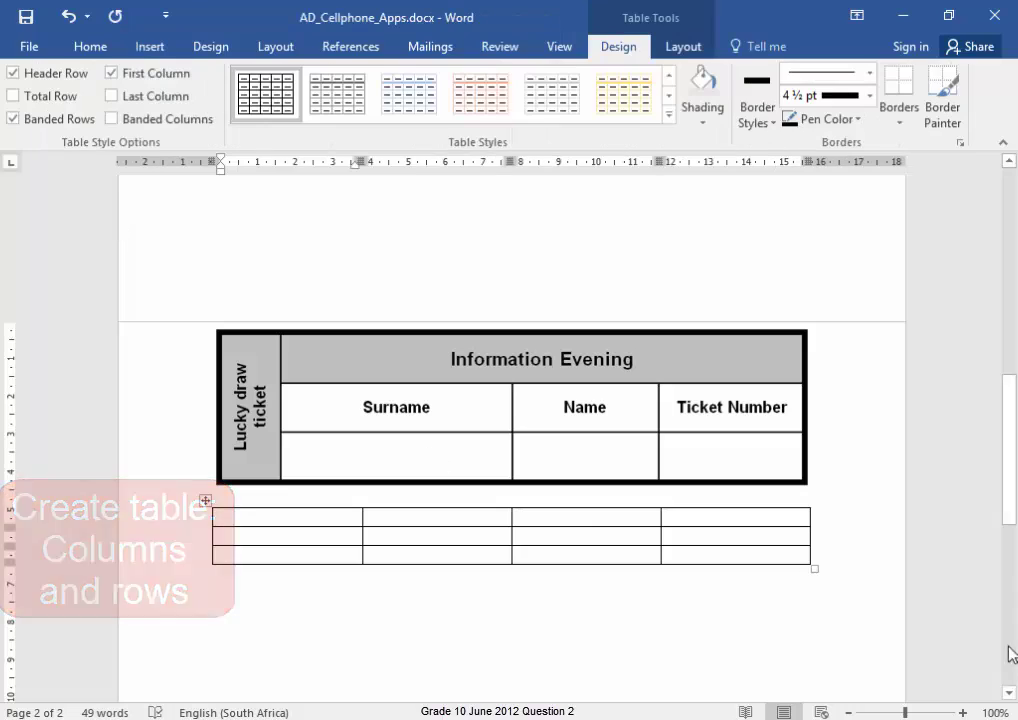
drag(812, 571, 824, 655)
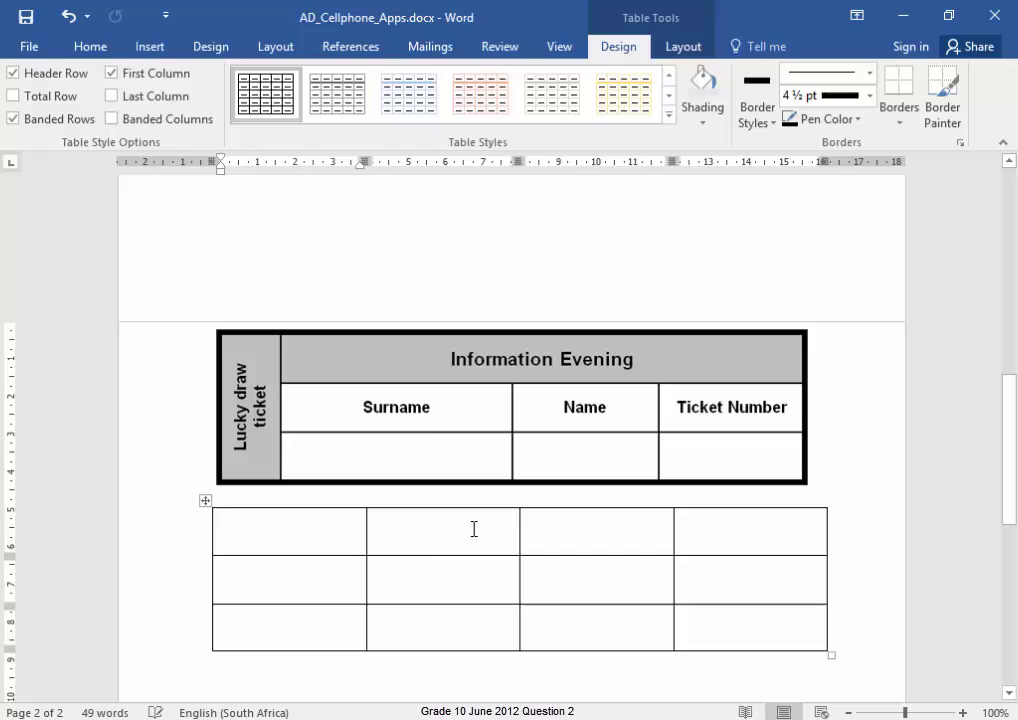
drag(473, 529, 701, 534)
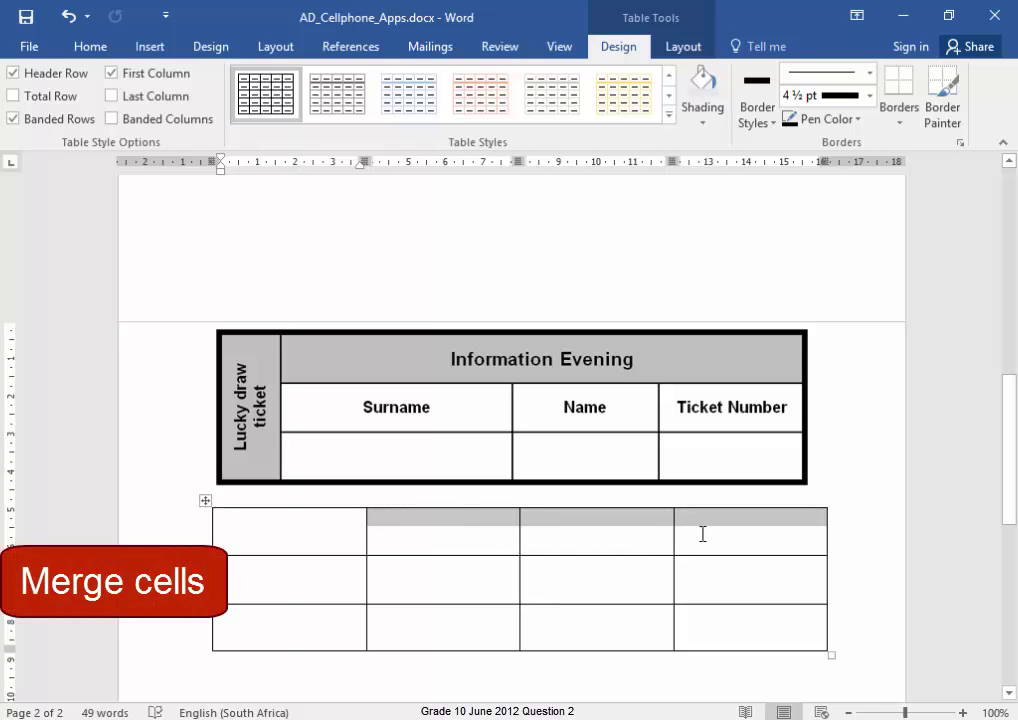
- Merge first-row cells 2–4 and type a centred 'Information Evening' header
click(692, 46)
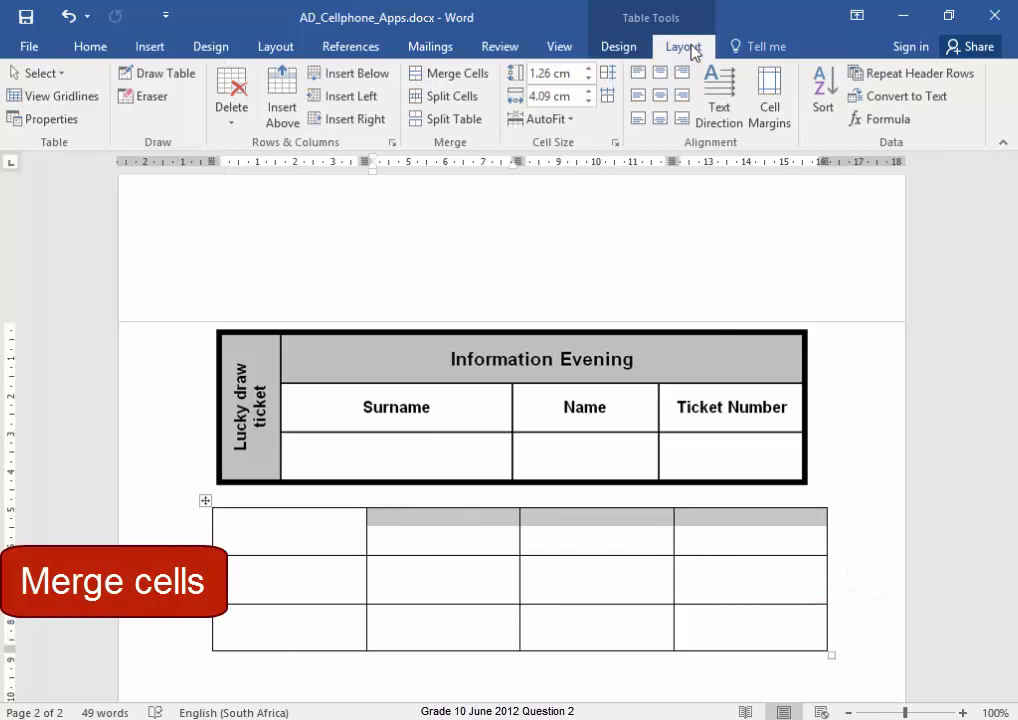
click(456, 76)
click(635, 528)
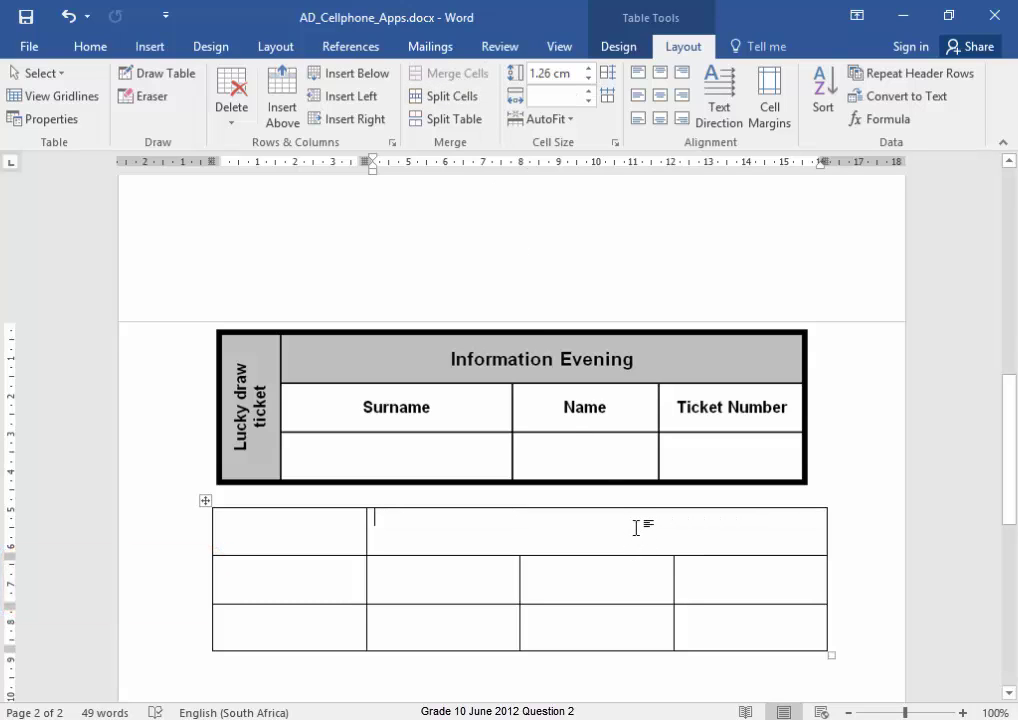
text(Information)
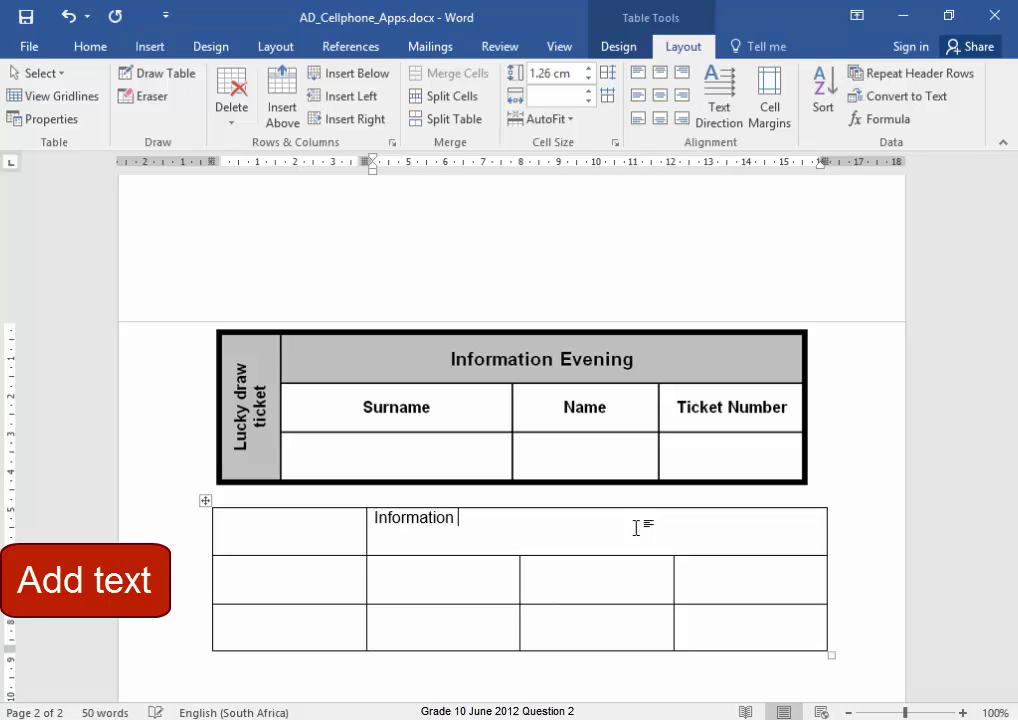
text( Evening)
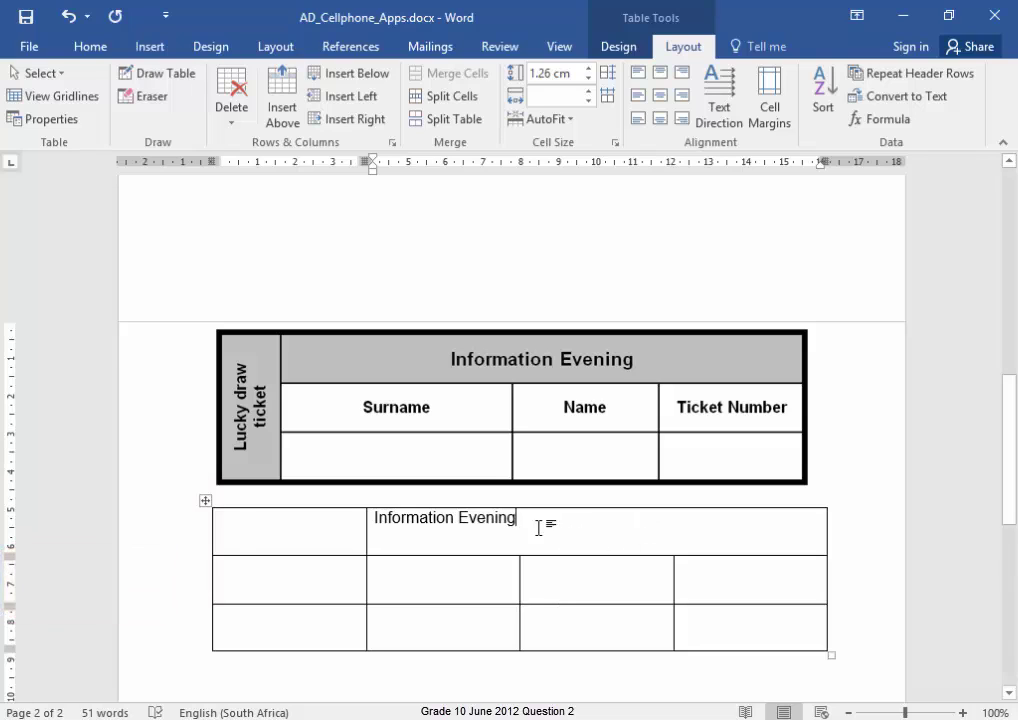
click(661, 98)
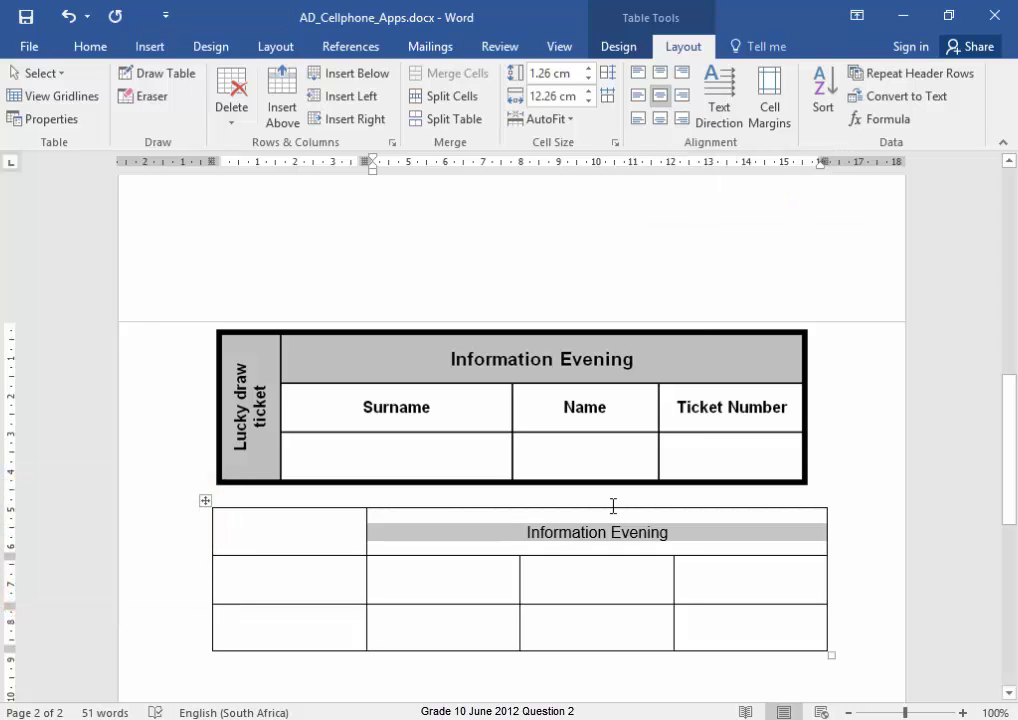
- Add centred Surname, Name and Ticket Number headings in the second row
click(505, 587)
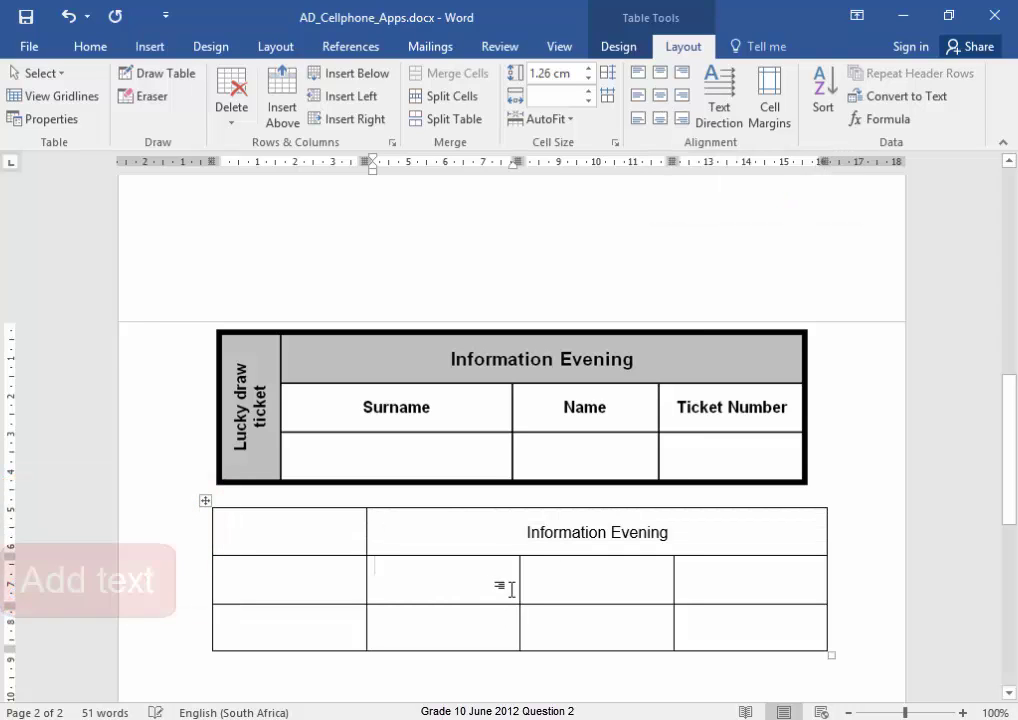
text(Surname)
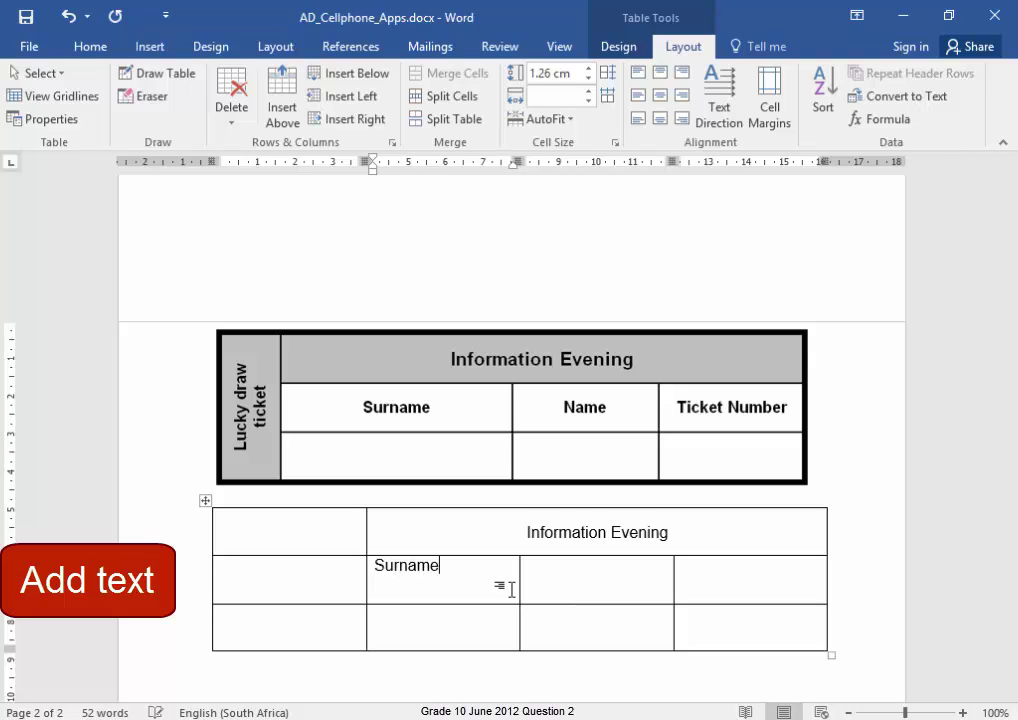
key(Tab)
text(Nam)
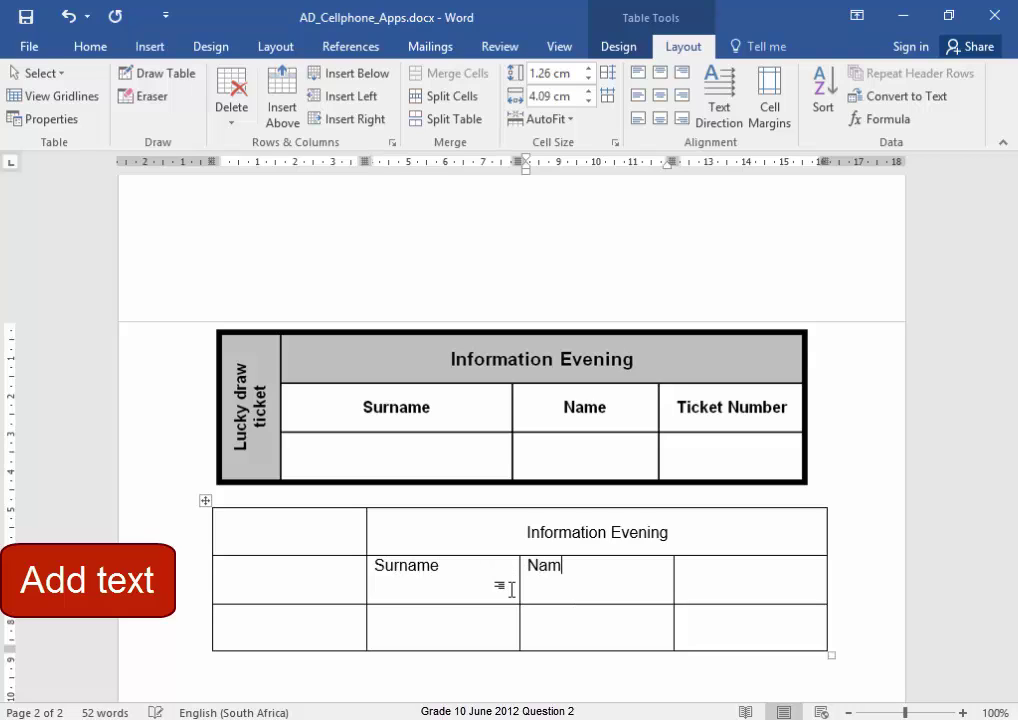
text(e)
key(Tab)
text(Ti)
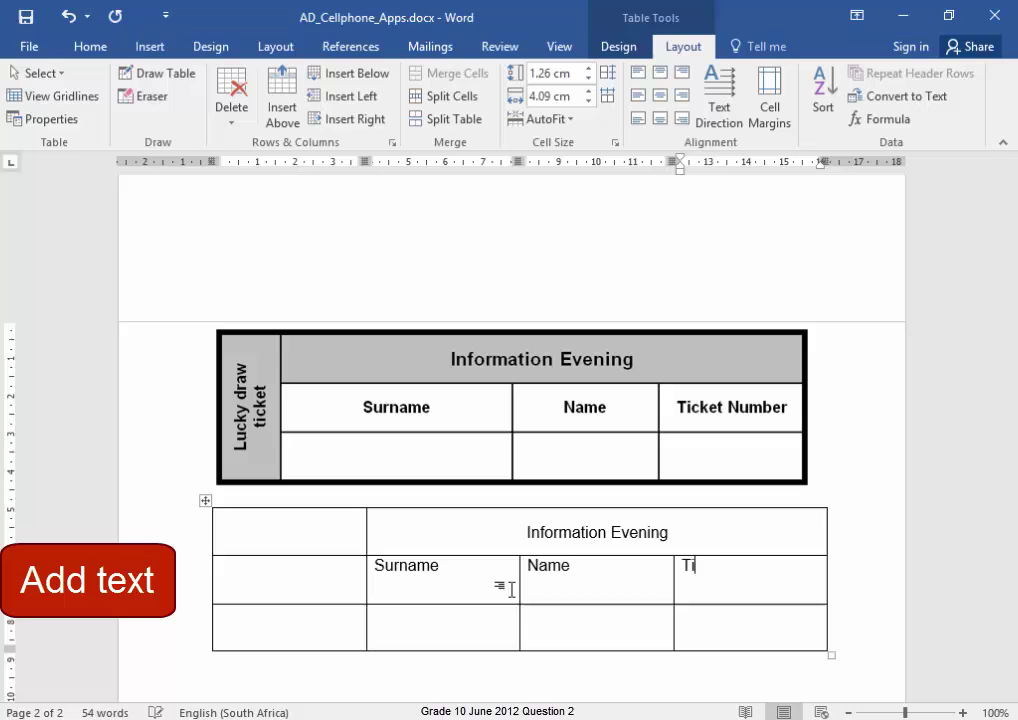
text(cket Number)
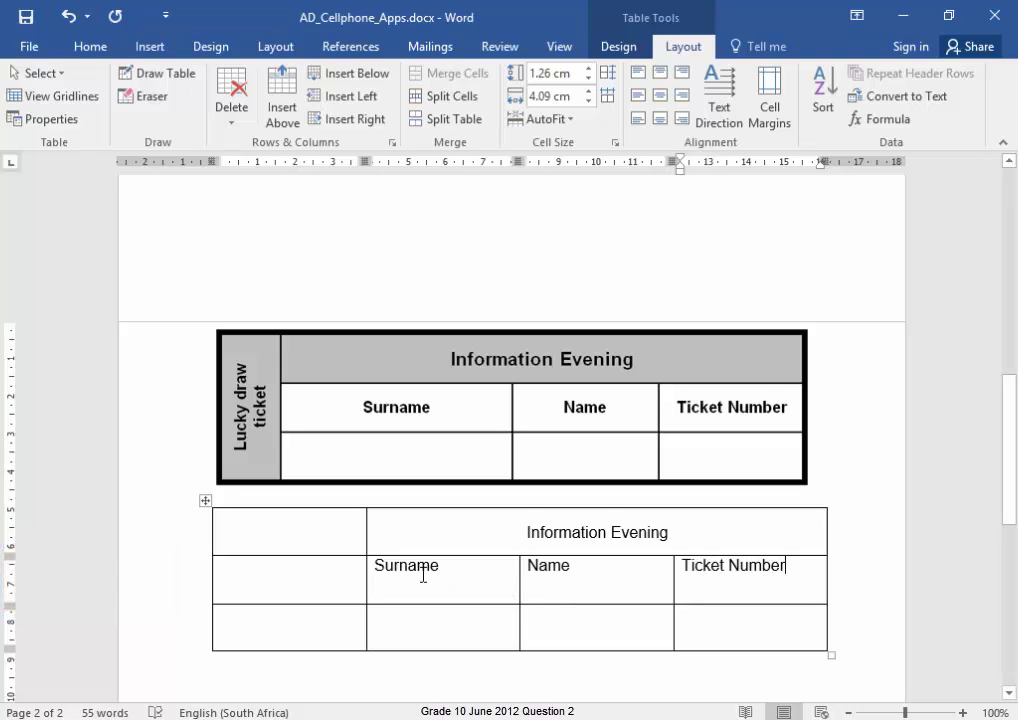
drag(436, 577, 757, 582)
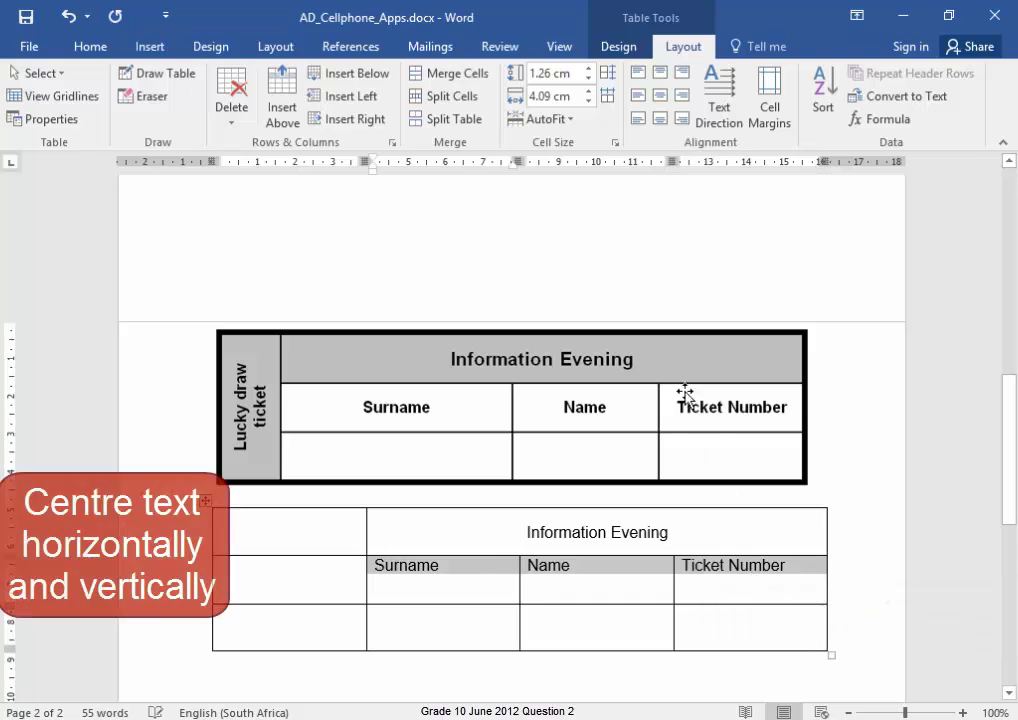
click(660, 96)
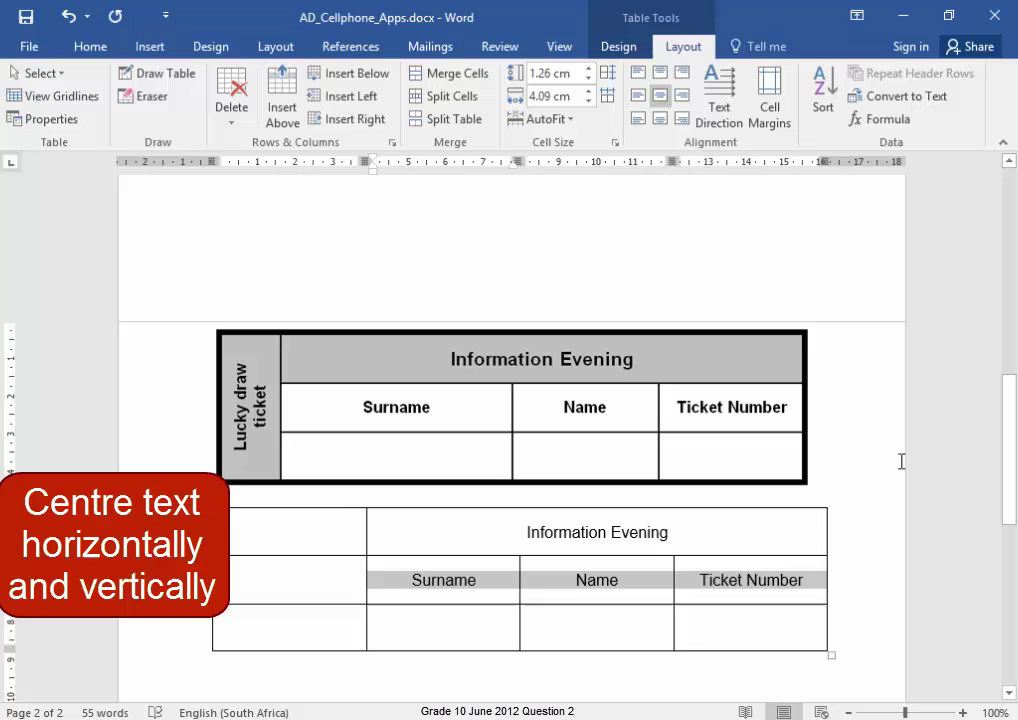
click(537, 592)
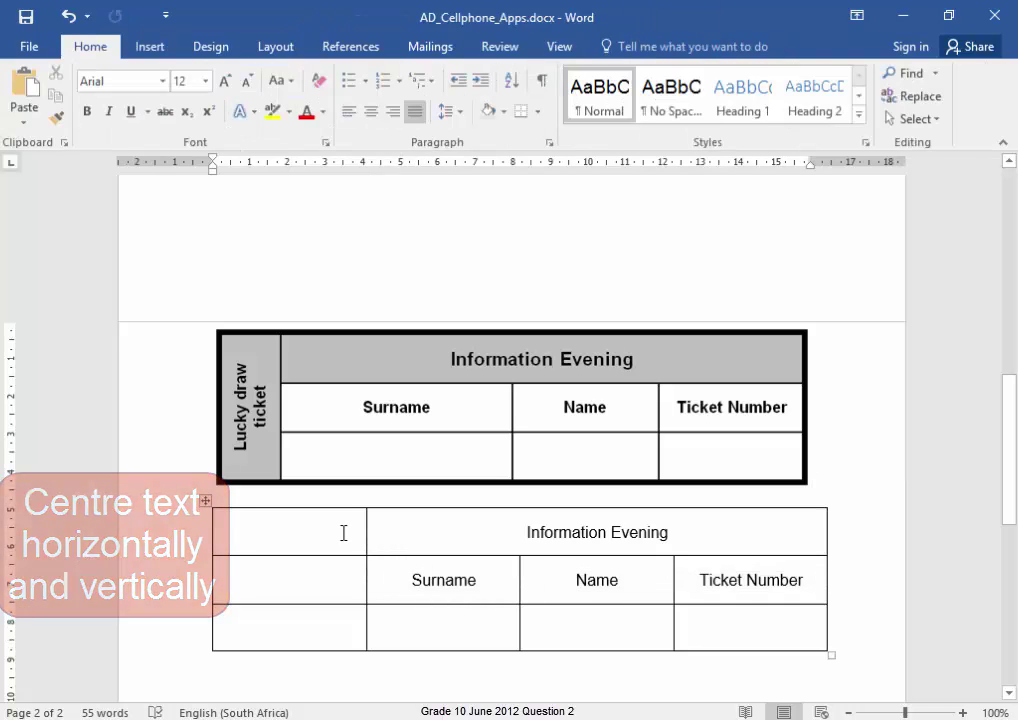
- Merge the new table's three first-column cells and type 'Lucky draw ticket' in it
drag(343, 534, 329, 613)
click(683, 46)
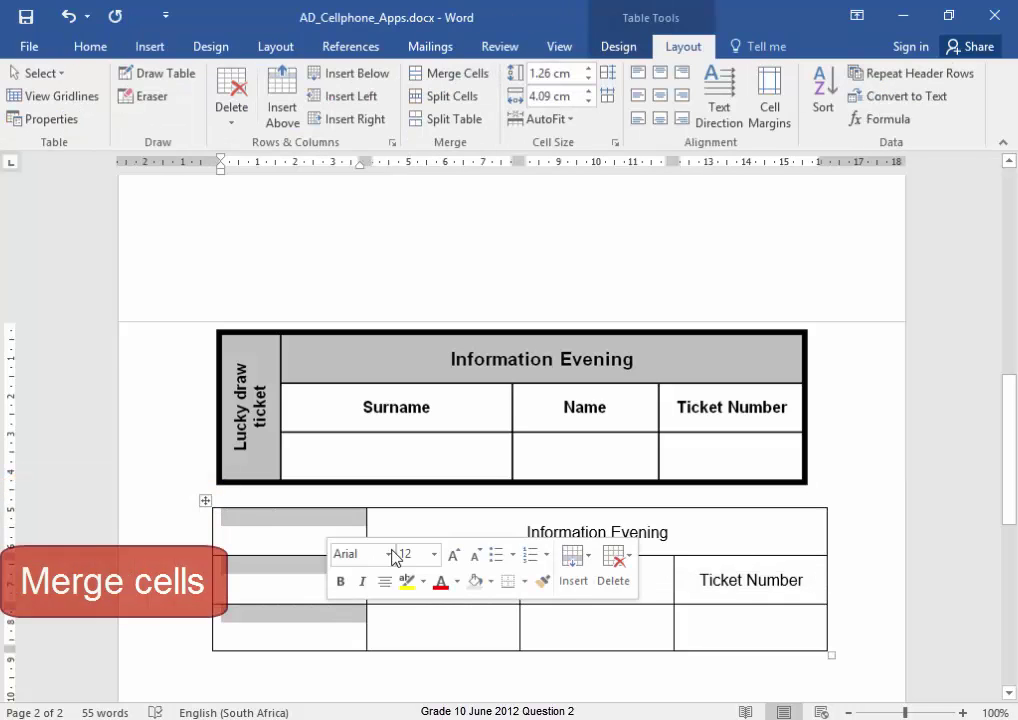
click(460, 78)
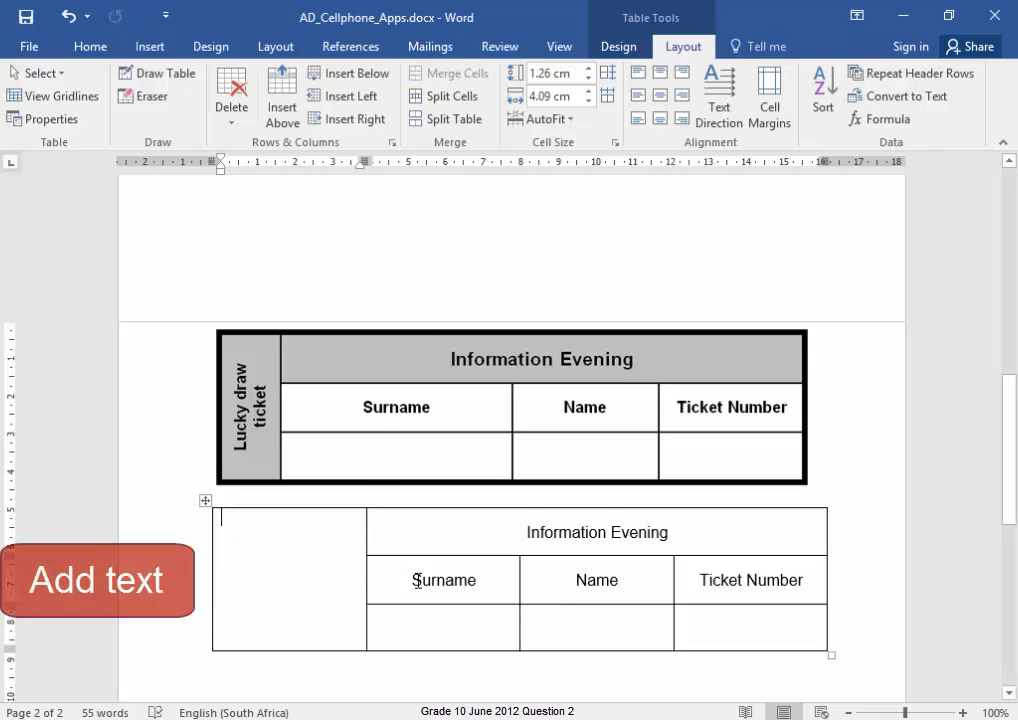
text(Lucky draw t)
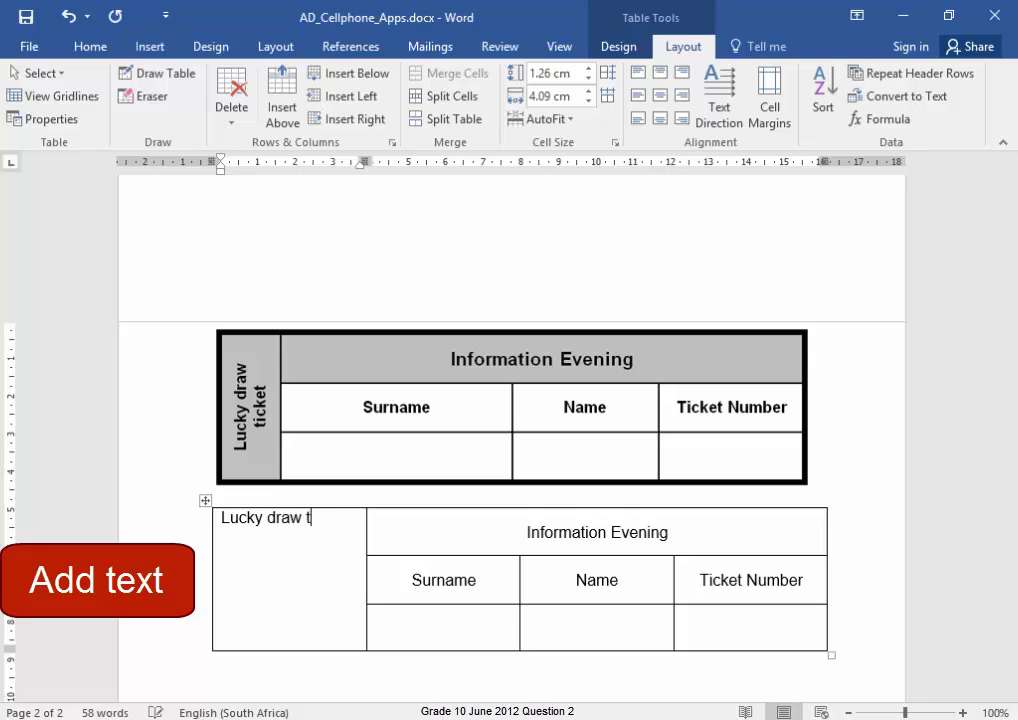
text(icket)
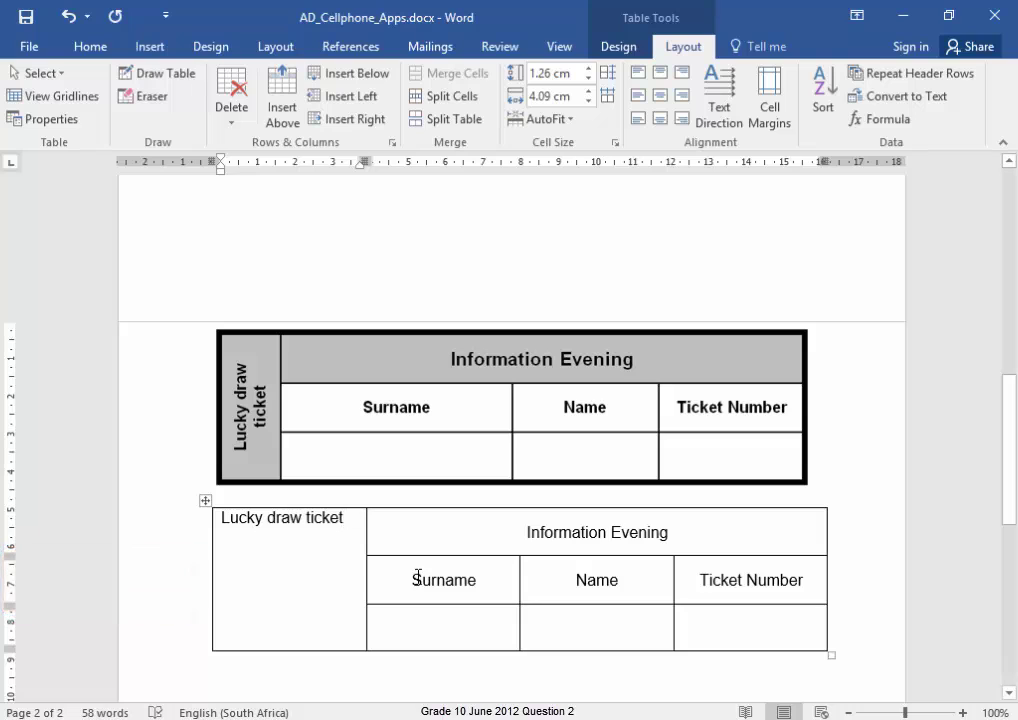
- Make 'Lucky draw ticket' vertical, reading bottom to top, centred in its cell
click(724, 106)
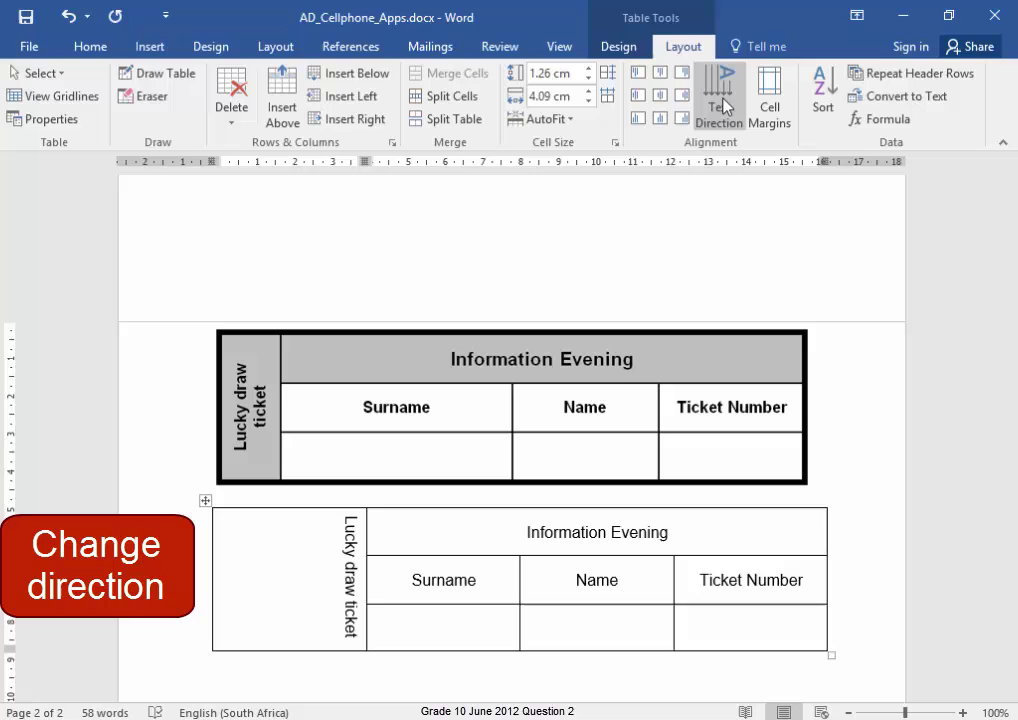
click(722, 106)
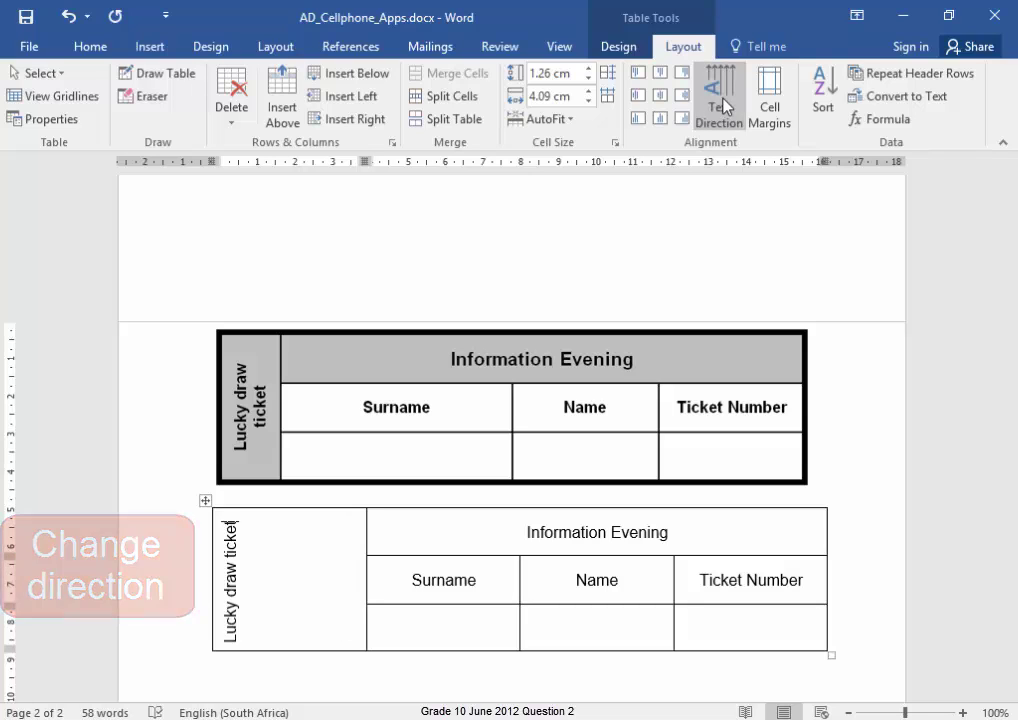
click(663, 101)
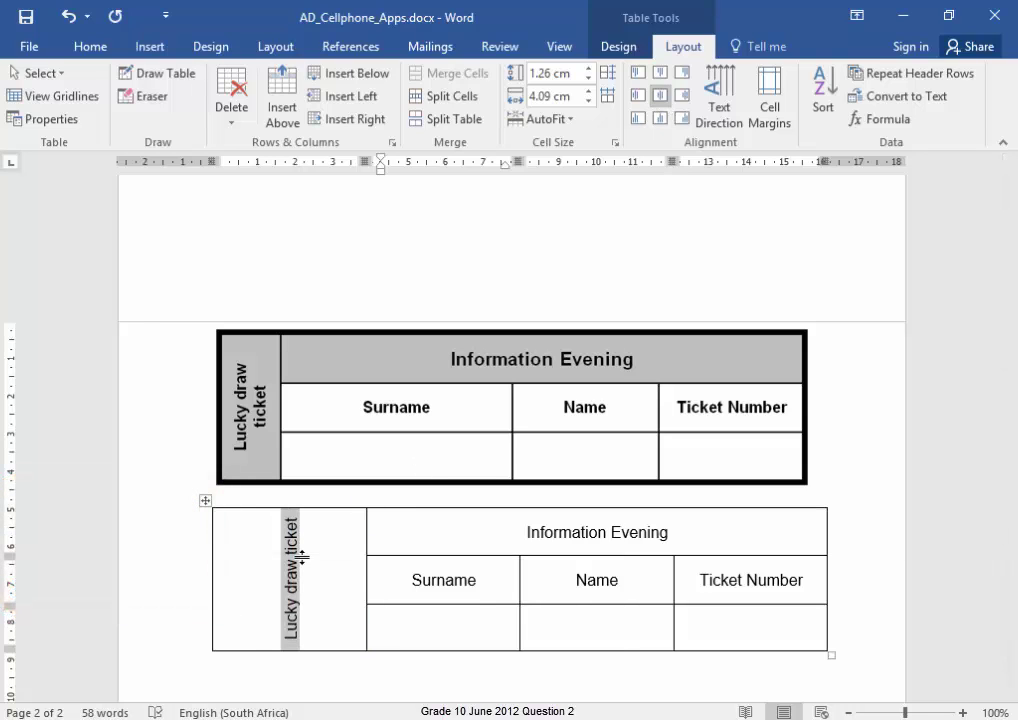
- Narrow the first and Name columns to match the original ticket's widths
right_click(357, 589)
mouse_move(363, 573)
mouse_down()
mouse_move(309, 573)
mouse_move(278, 559)
mouse_up()
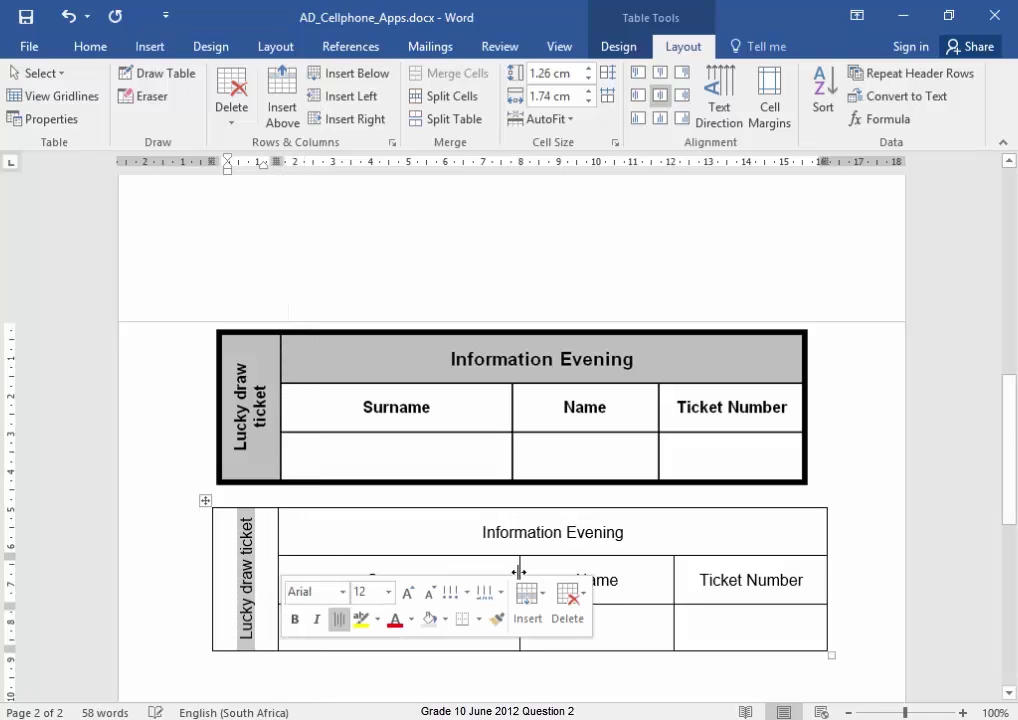
mouse_move(518, 573)
mouse_down()
mouse_move(504, 568)
mouse_move(513, 568)
mouse_up()
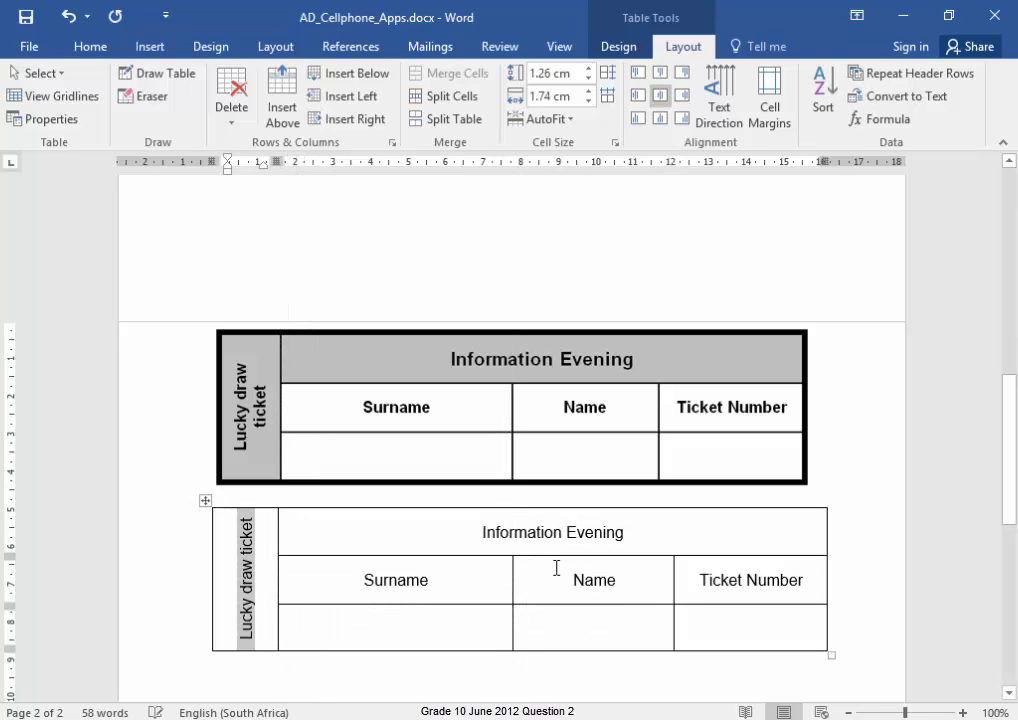
drag(670, 589, 654, 582)
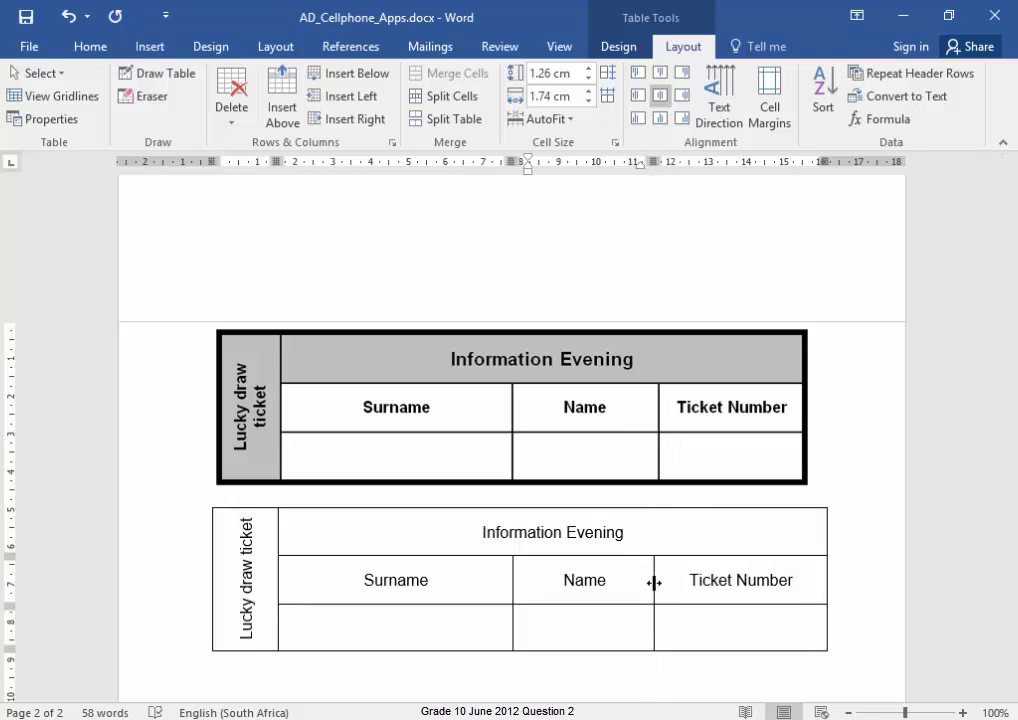
click(567, 535)
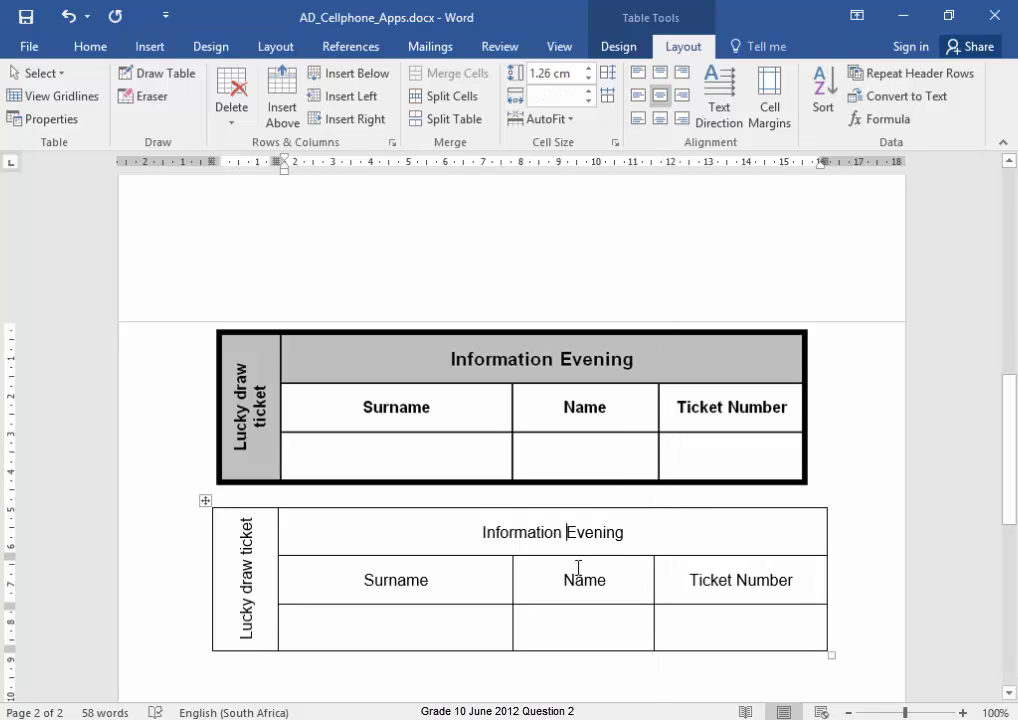
- Shade the Information Evening row and Lucky draw ticket cell light grey
click(92, 47)
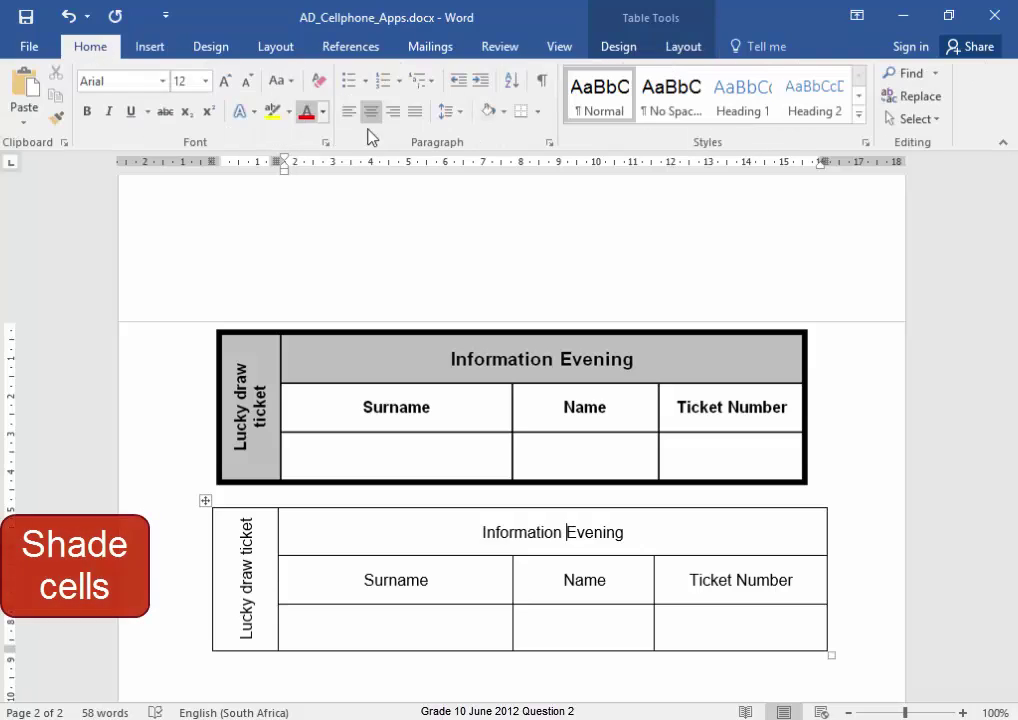
click(489, 113)
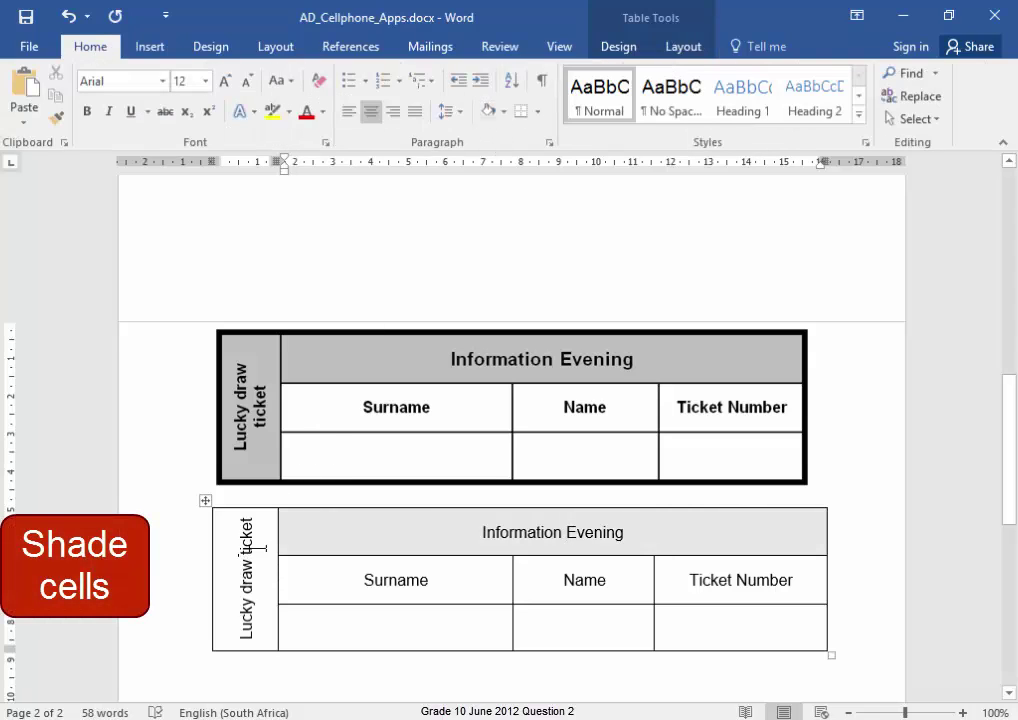
click(247, 548)
click(489, 113)
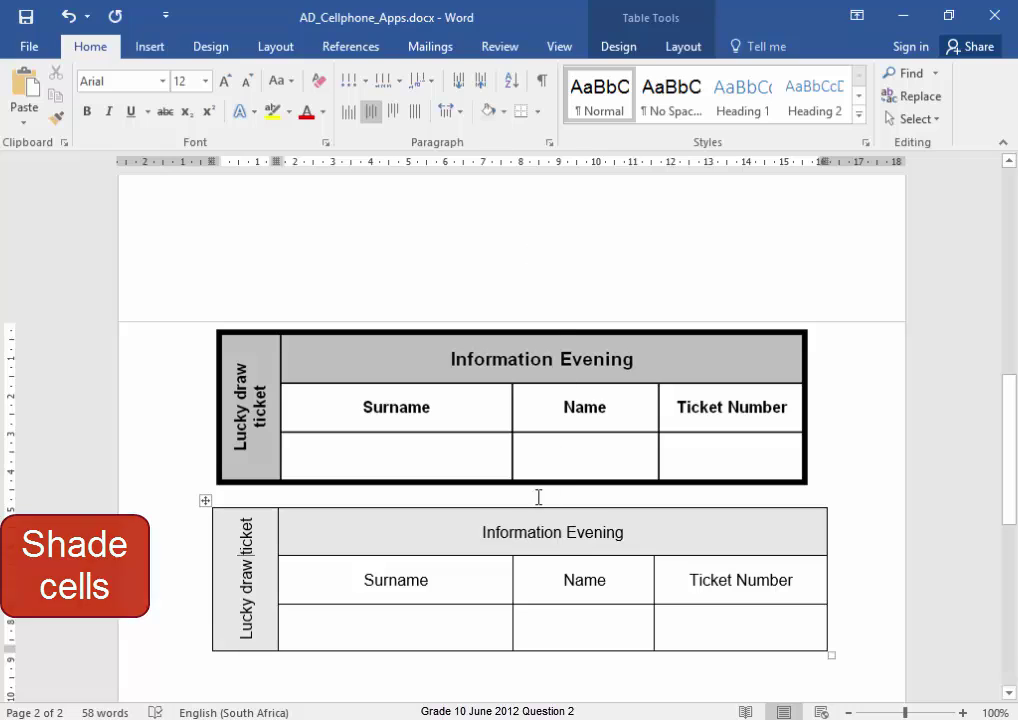
- Make all text in the lower table bold
click(205, 500)
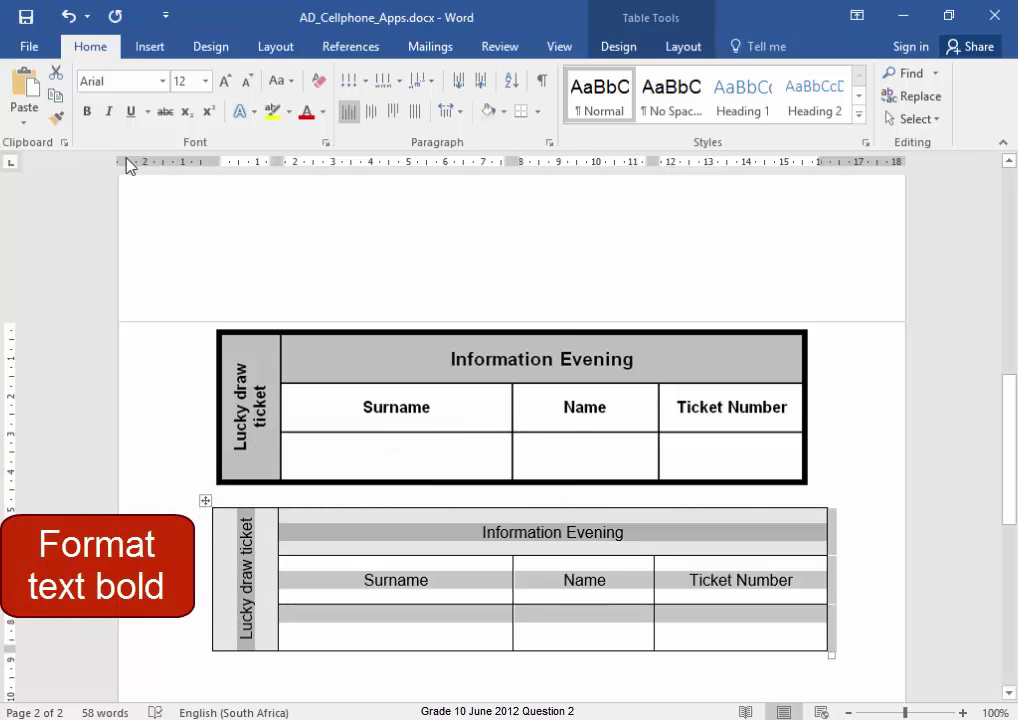
click(86, 114)
click(542, 684)
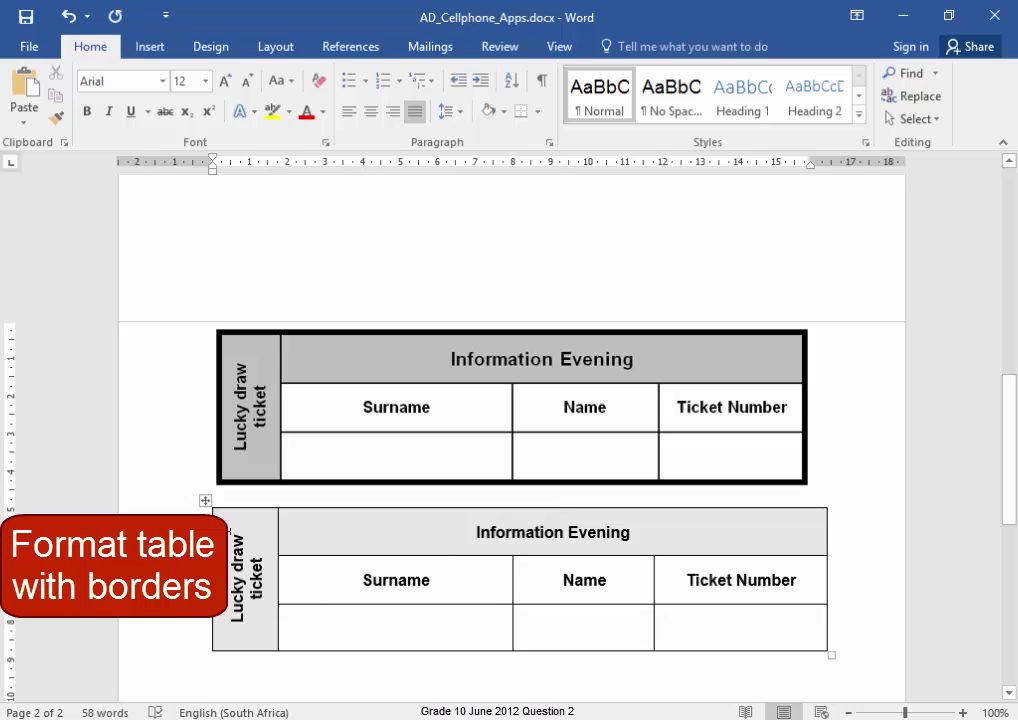
- Apply a 4½ pt Grid border to the whole ticket table via Borders and Shading
click(207, 503)
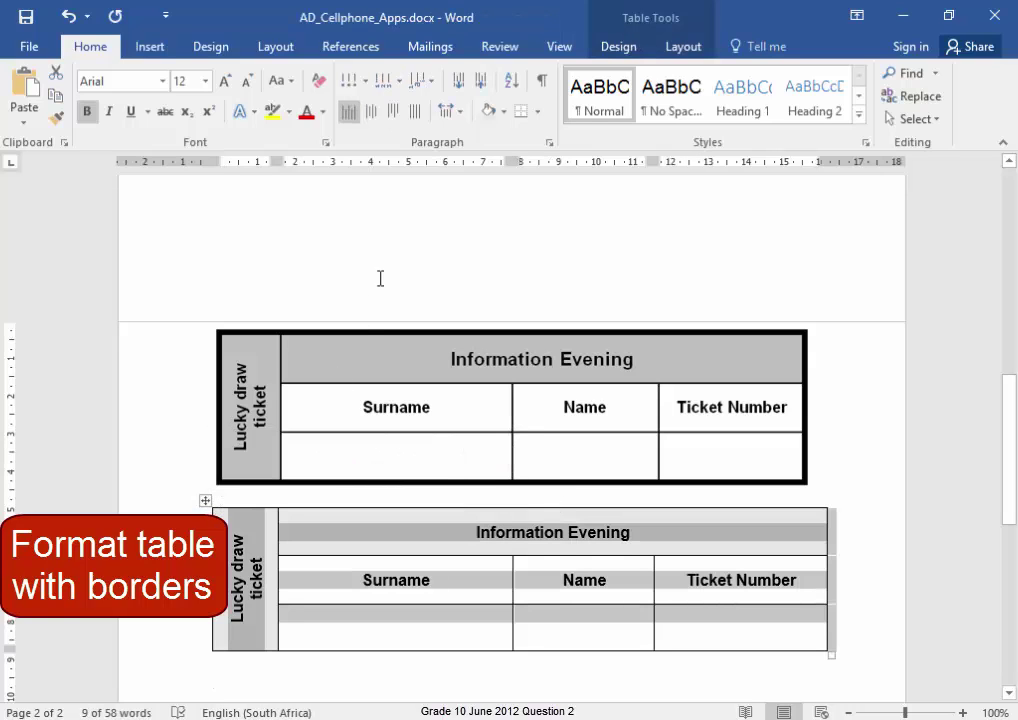
click(537, 112)
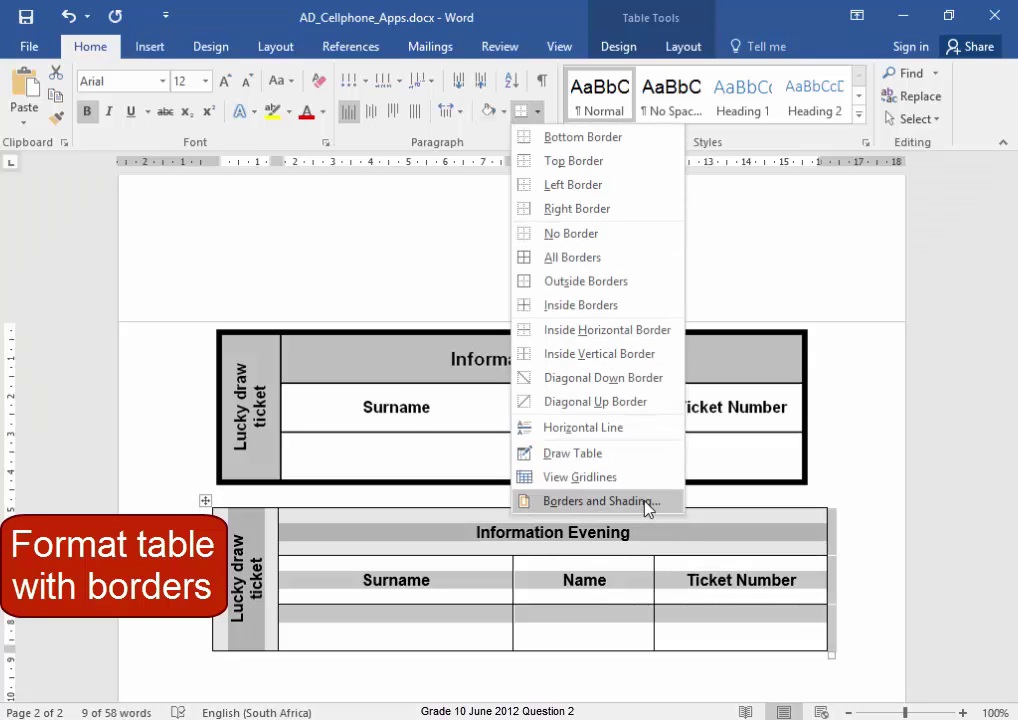
click(648, 509)
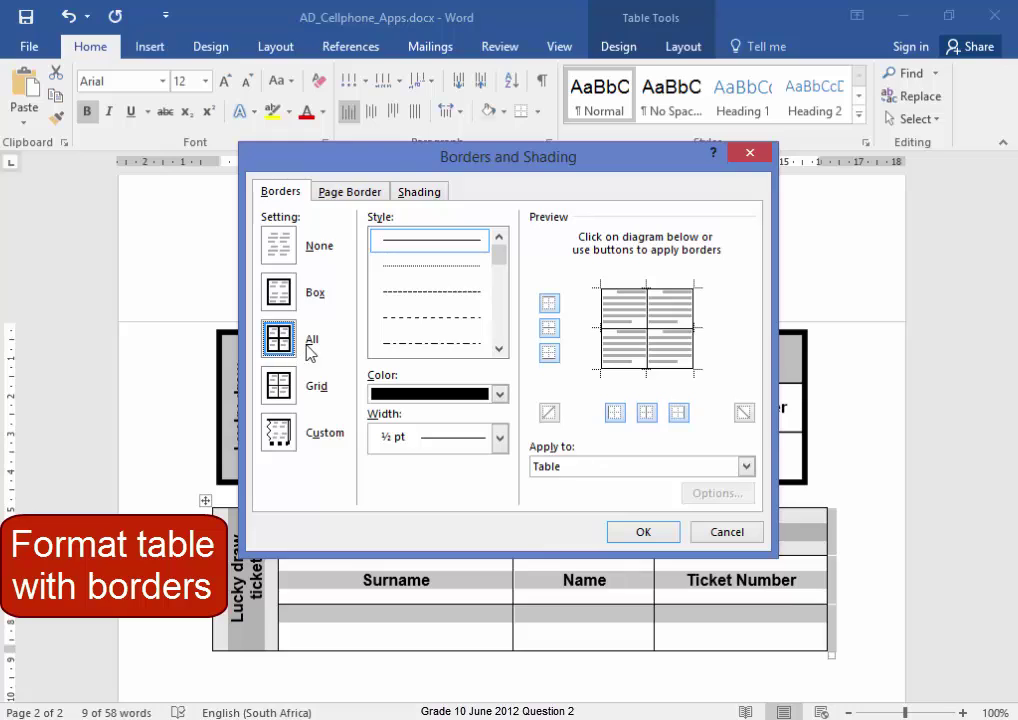
click(499, 438)
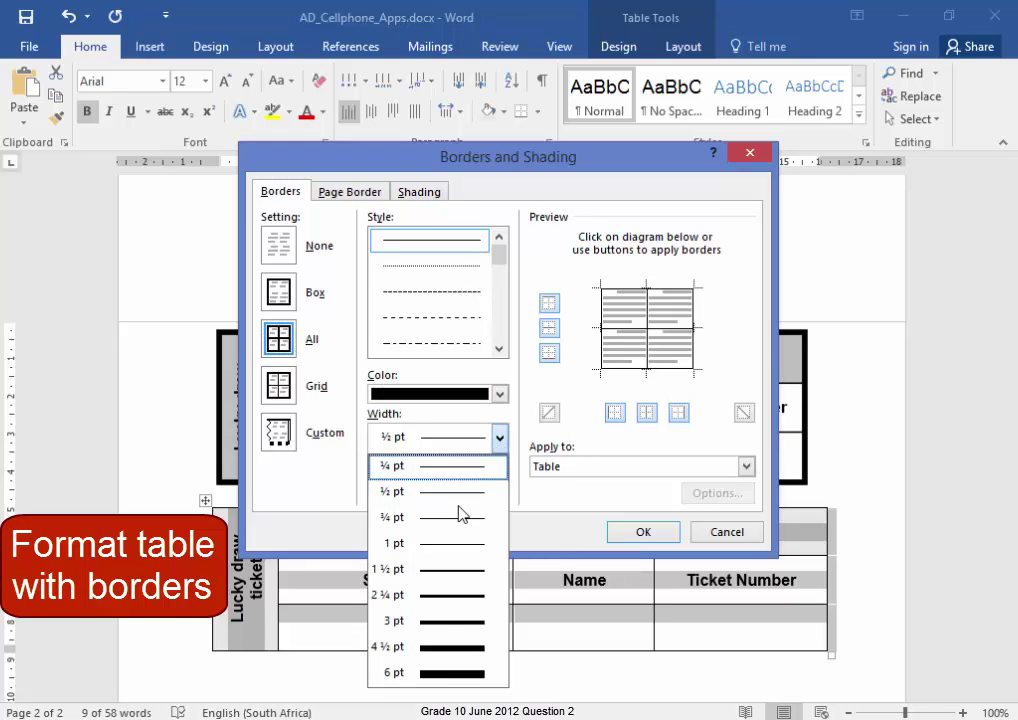
click(447, 648)
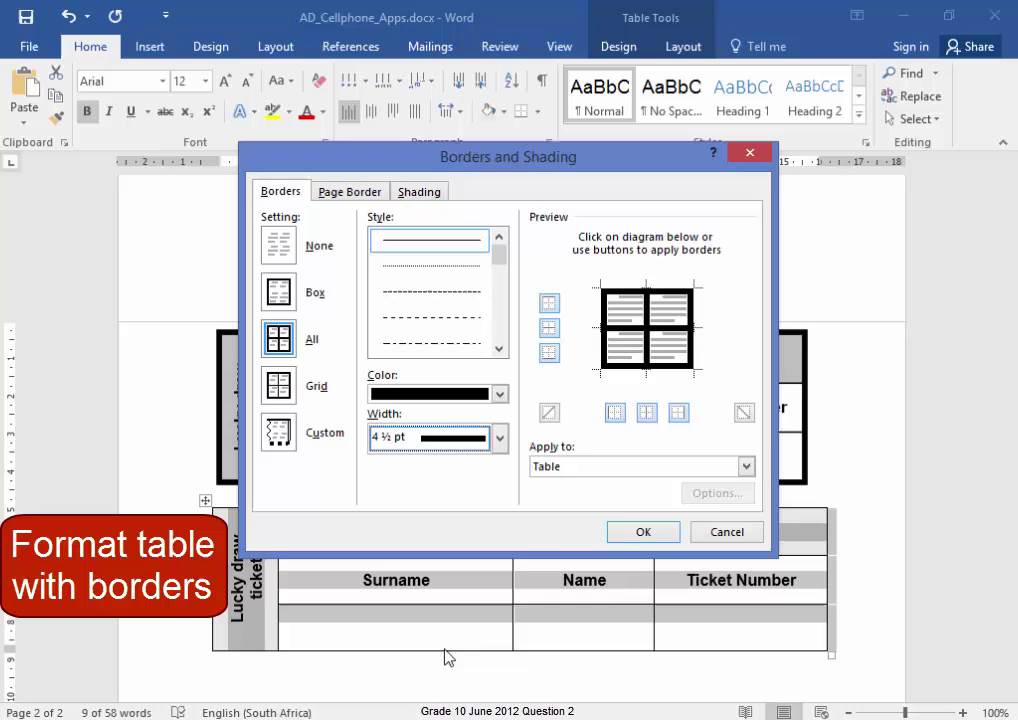
click(283, 294)
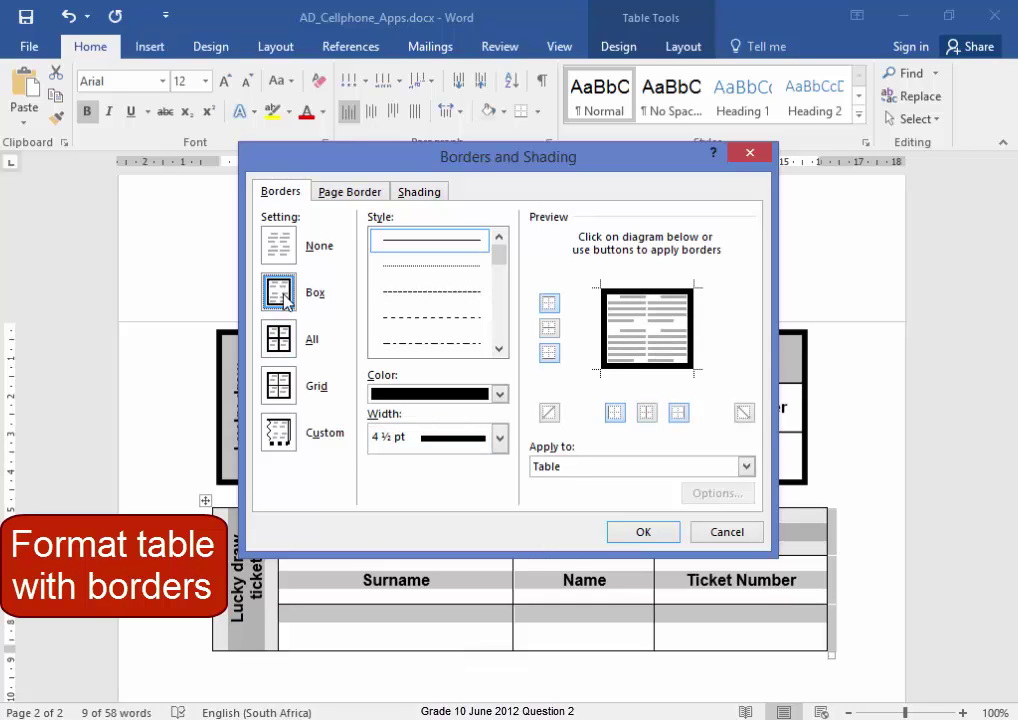
click(284, 393)
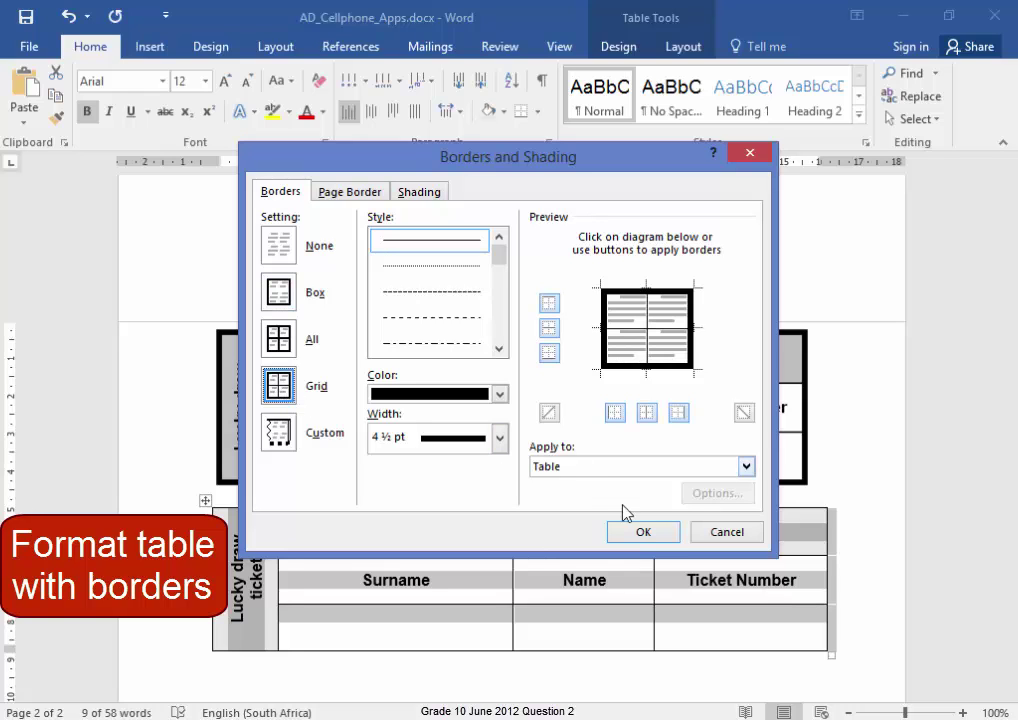
click(645, 534)
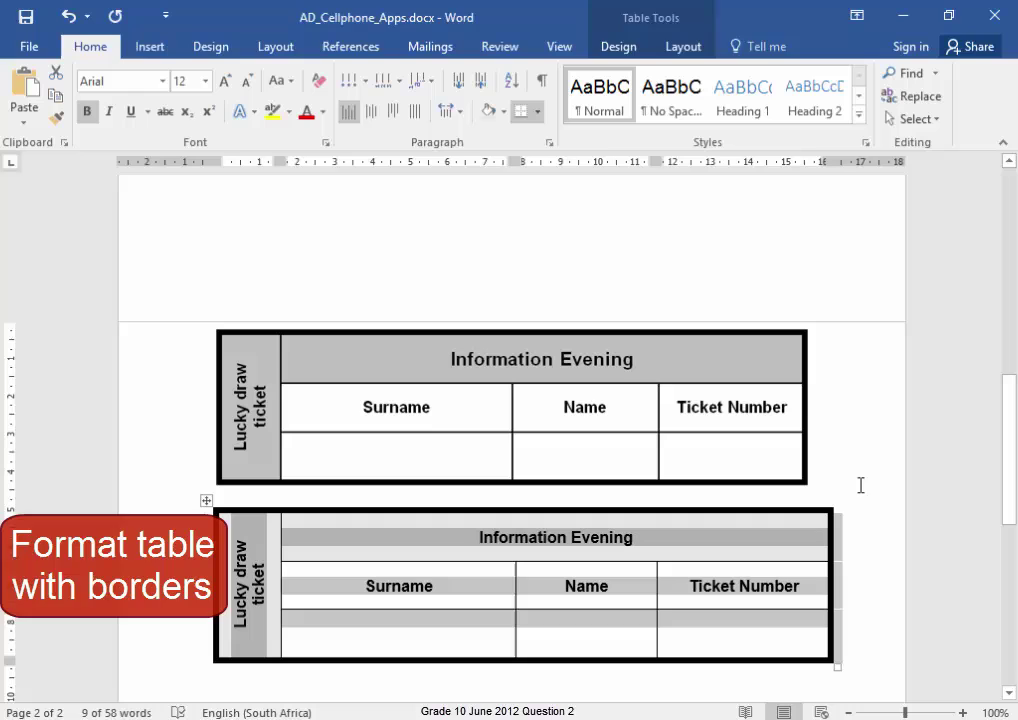
click(860, 485)
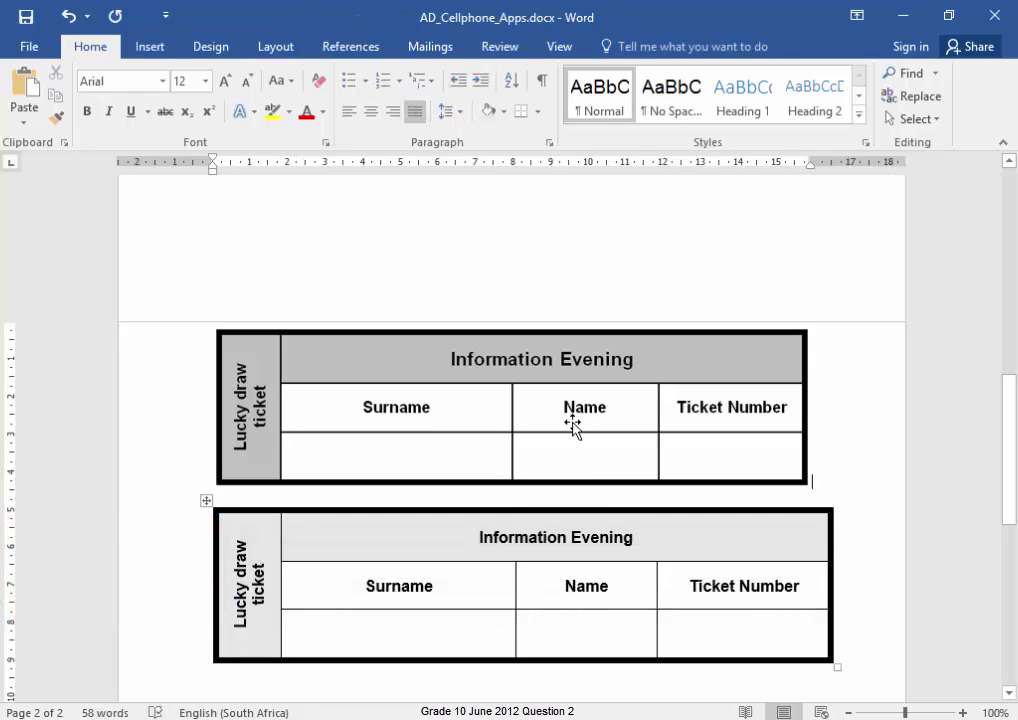
- Delete the original ticket picture
click(665, 462)
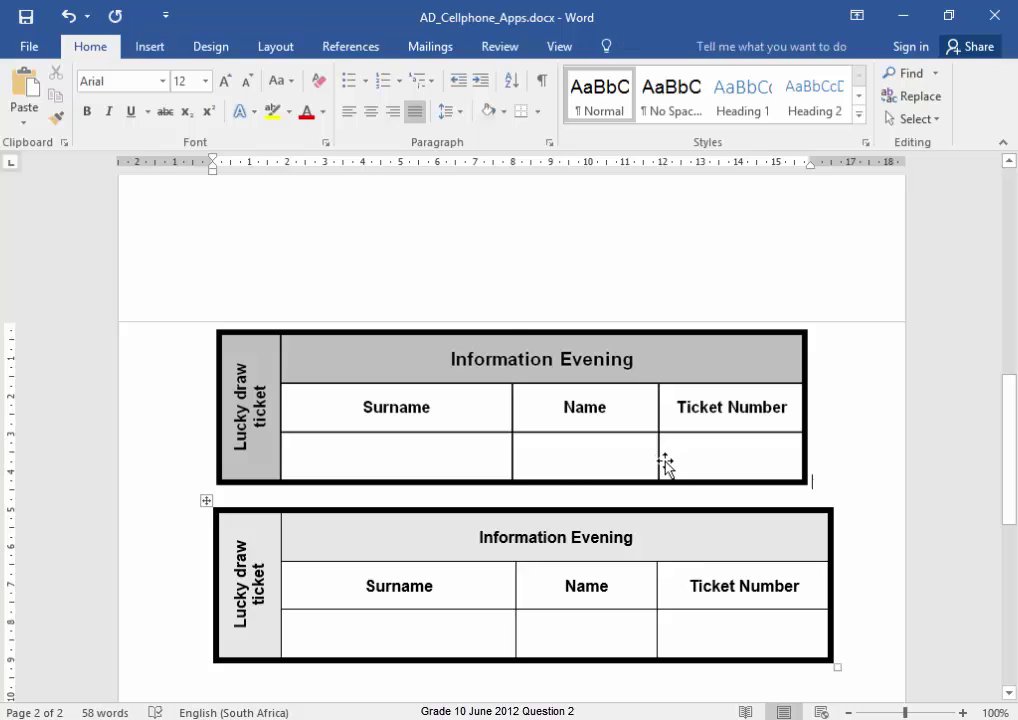
key(Delete)
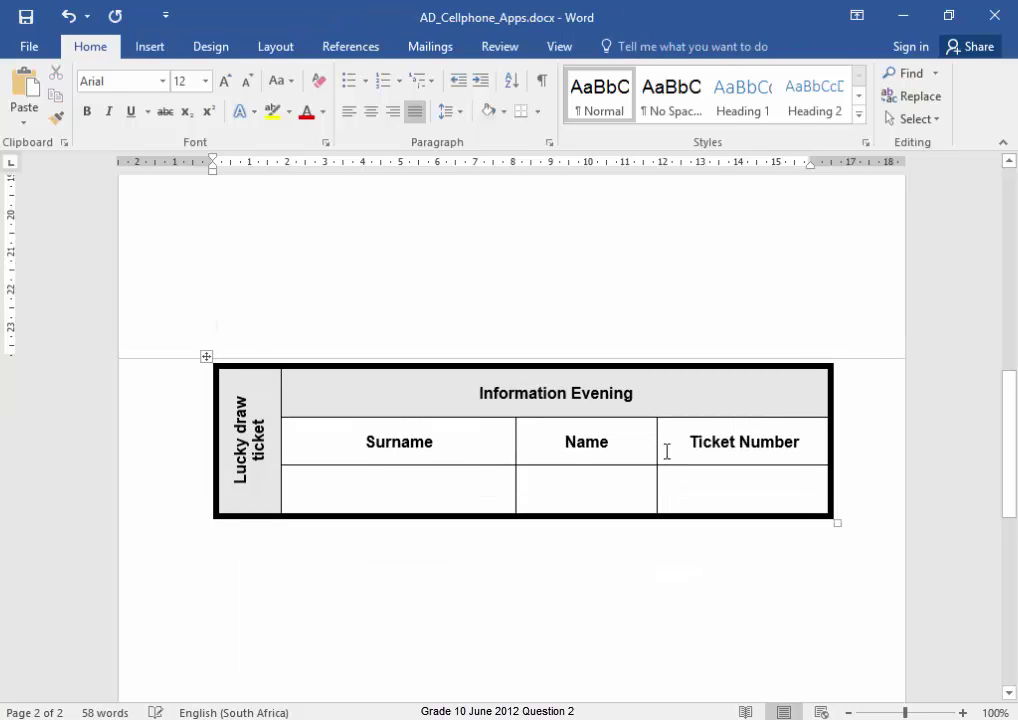
scroll(609, 275, up, 3)
- Remove the blank lines under 'Lucky draw ticket' so the new table moves to page 1
click(547, 310)
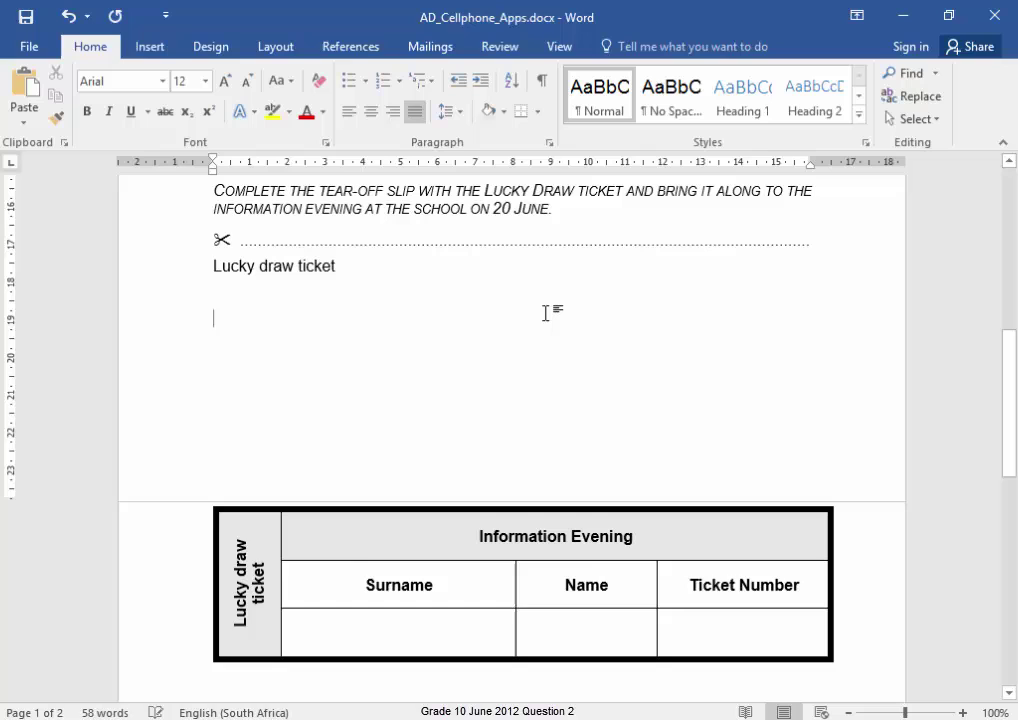
key(Delete)
key(Delete)
key(Delete)
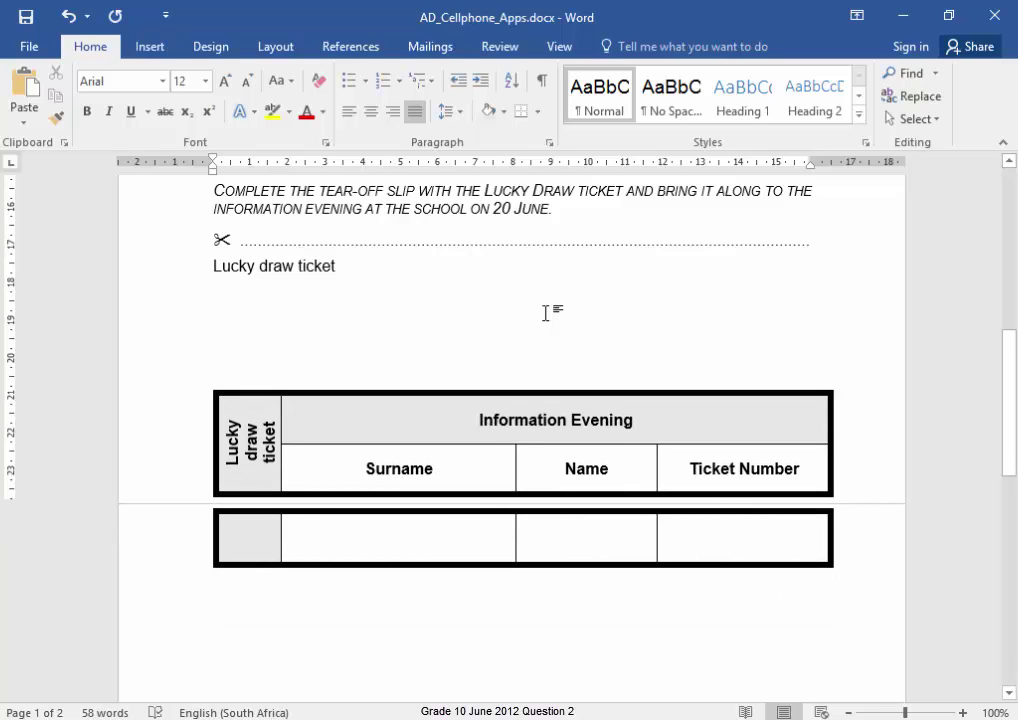
key(Delete)
key(Delete)
key(Delete)
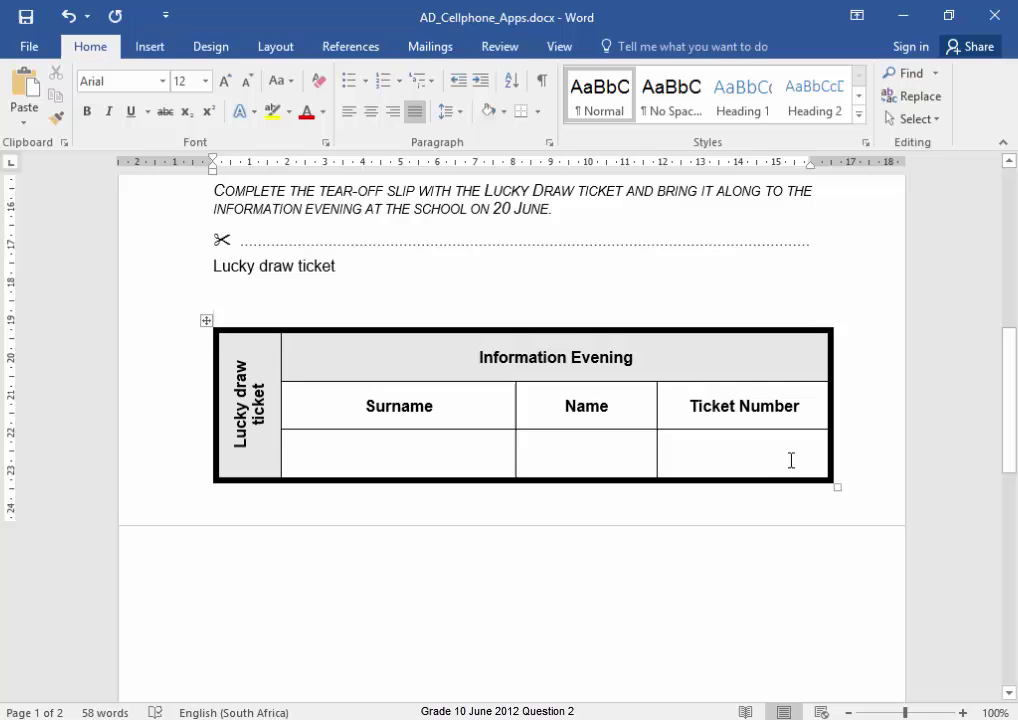
scroll(793, 459, up, 1)
scroll(793, 459, up, 7)
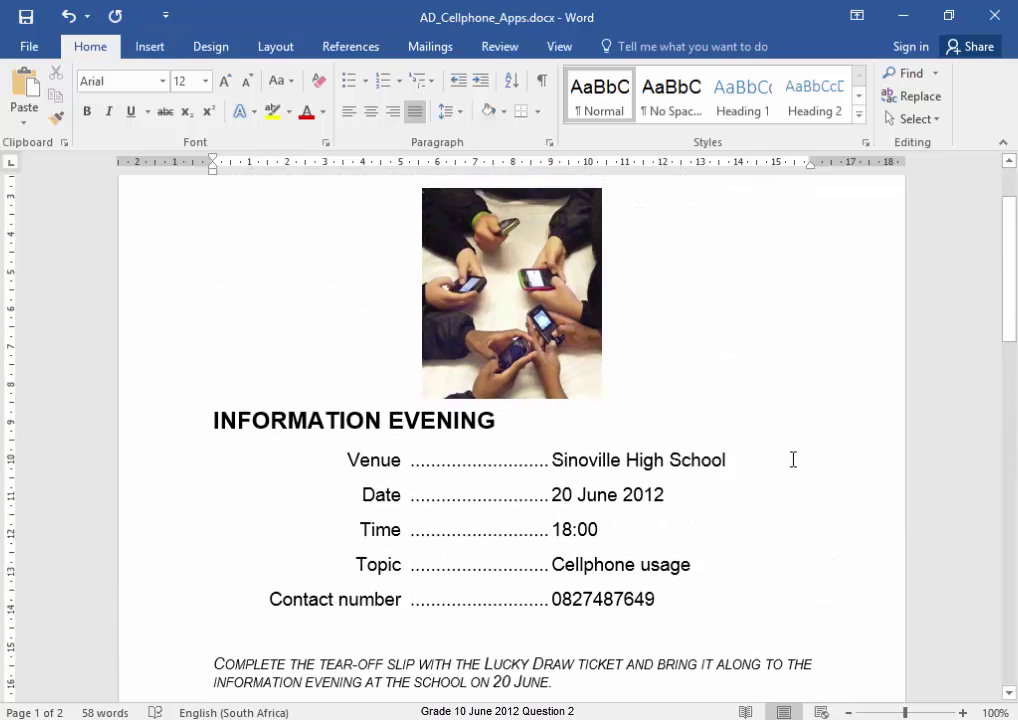